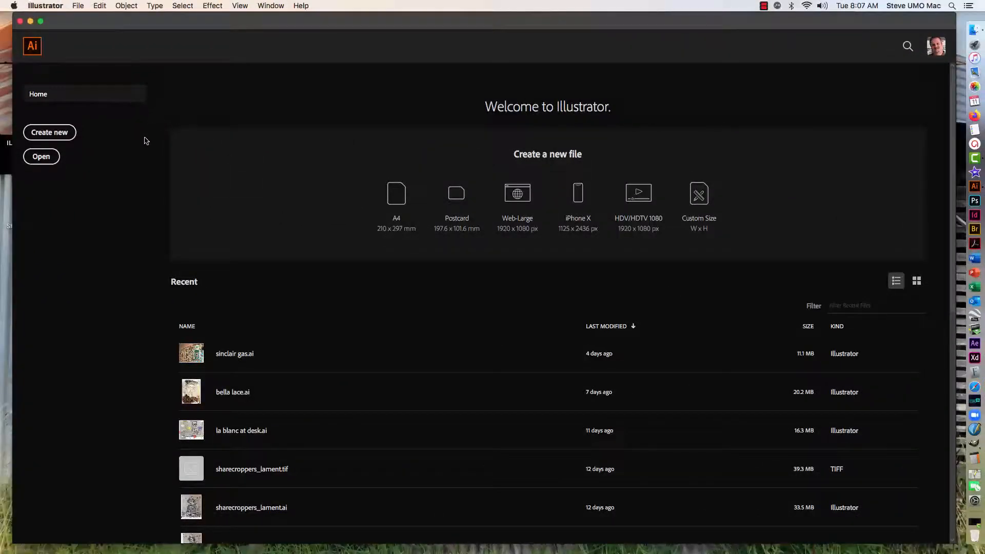
# Step: Create a Letter print document in inches with landscape orientation, 11 x 8.5 in, and move the floating toolbar off the artboard
pyautogui.click(45, 134)
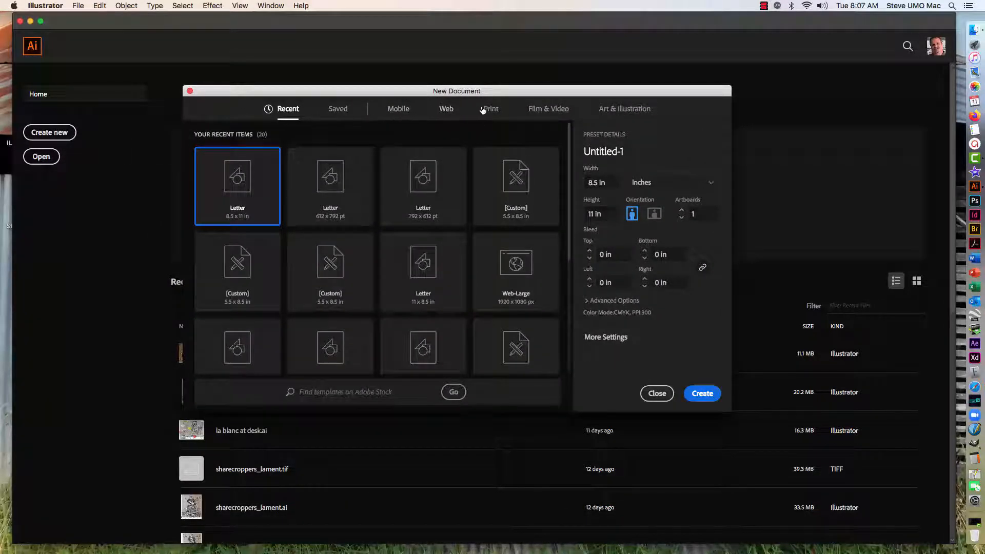
pyautogui.click(490, 109)
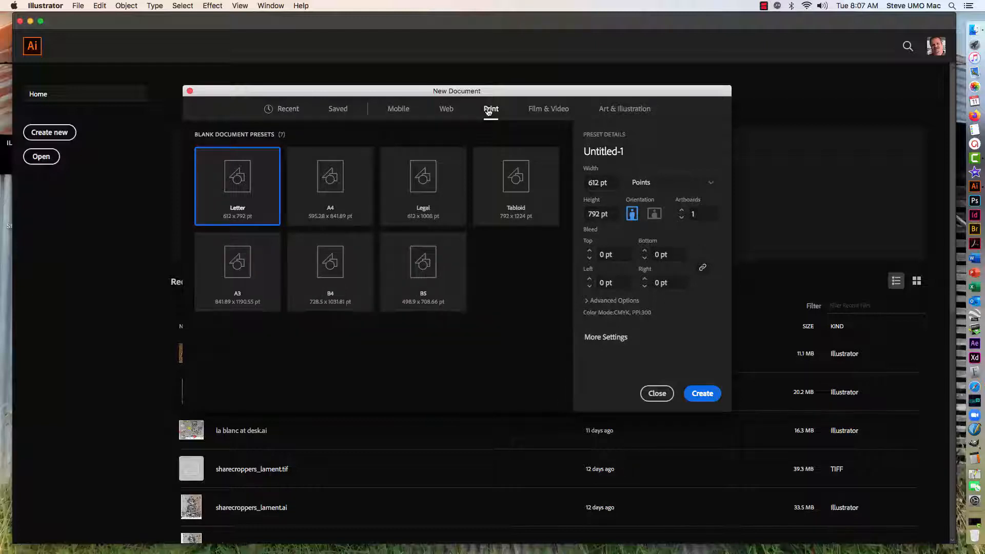
pyautogui.click(710, 184)
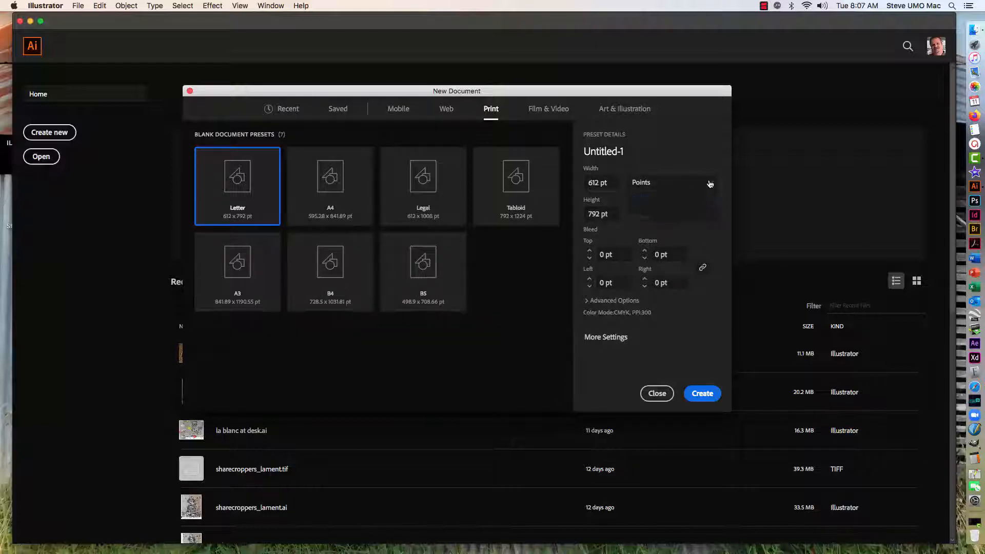
pyautogui.click(672, 233)
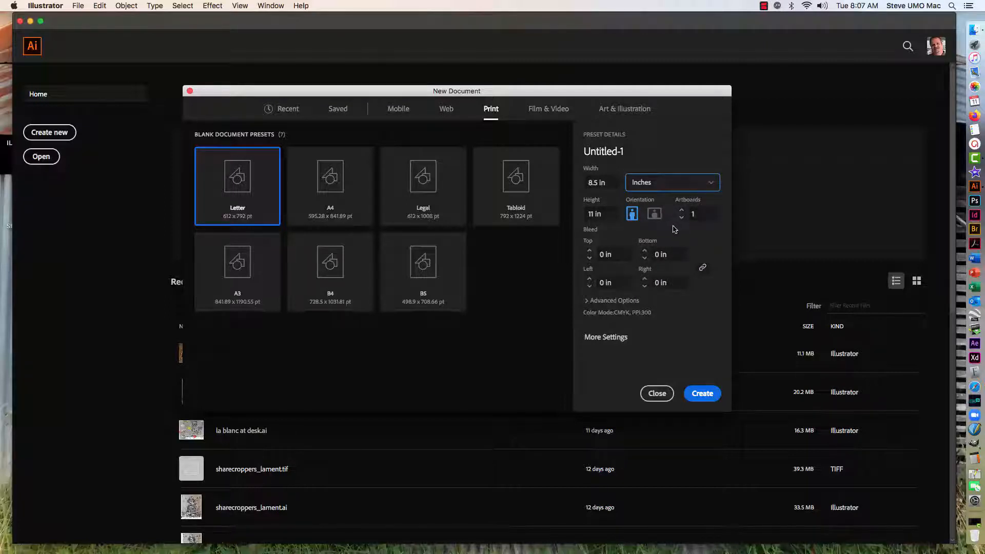
pyautogui.click(654, 213)
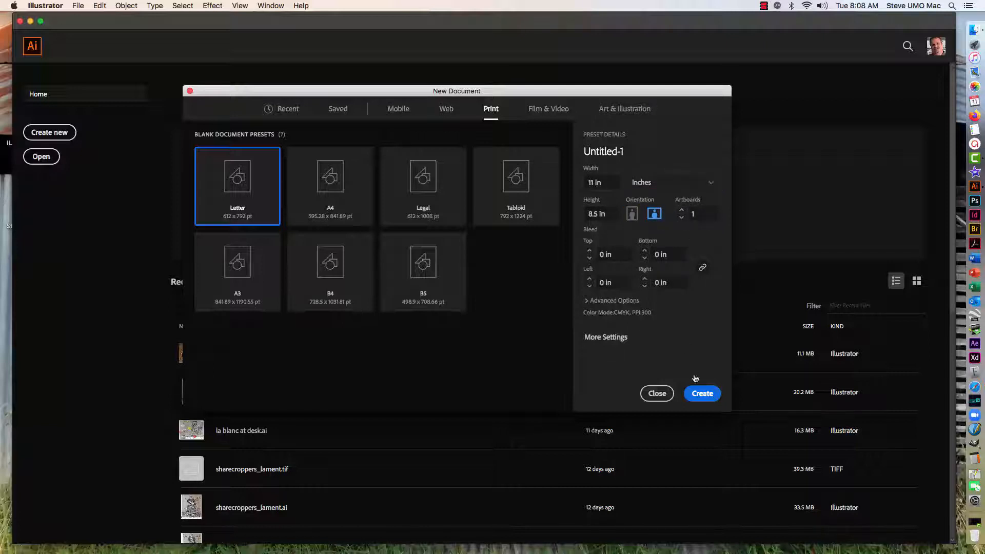
pyautogui.click(702, 393)
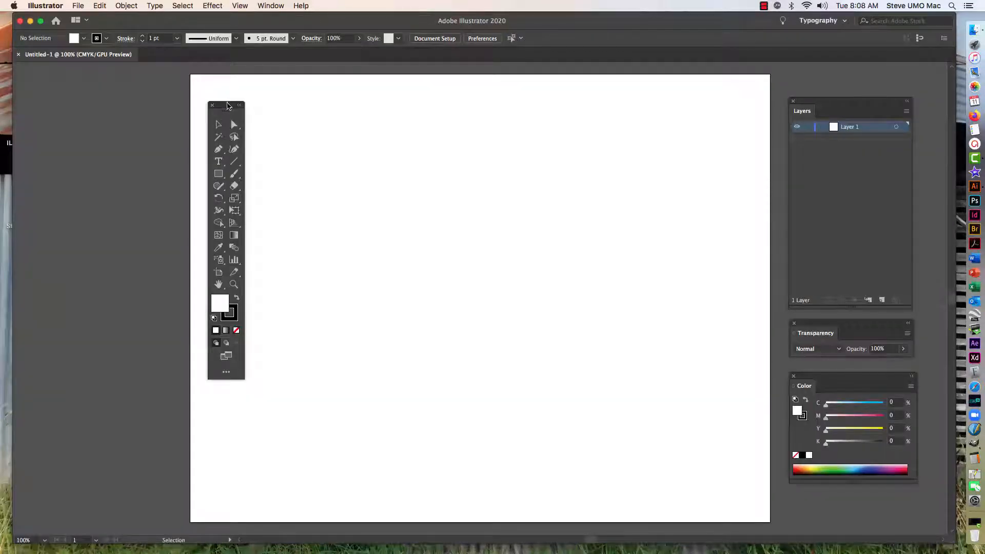
pyautogui.moveTo(228, 106); pyautogui.dragTo(159, 86)
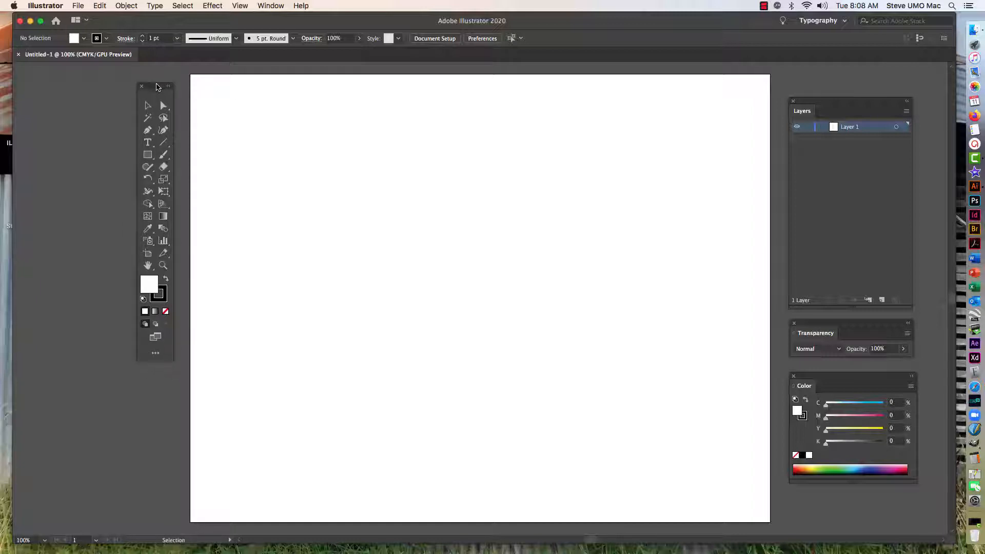
# Step: Show the rulers and the grid in the document
pyautogui.click(240, 6)
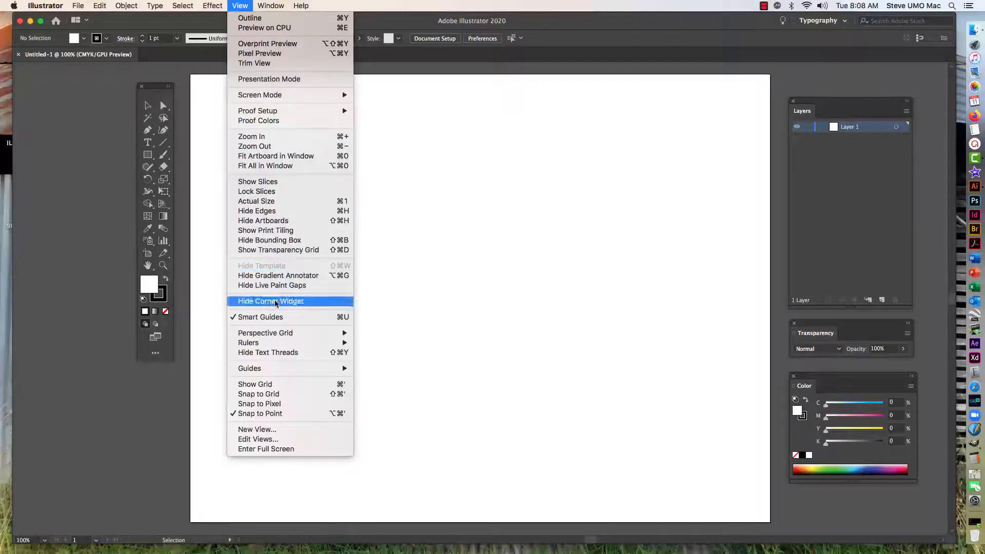
pyautogui.moveTo(268, 344)
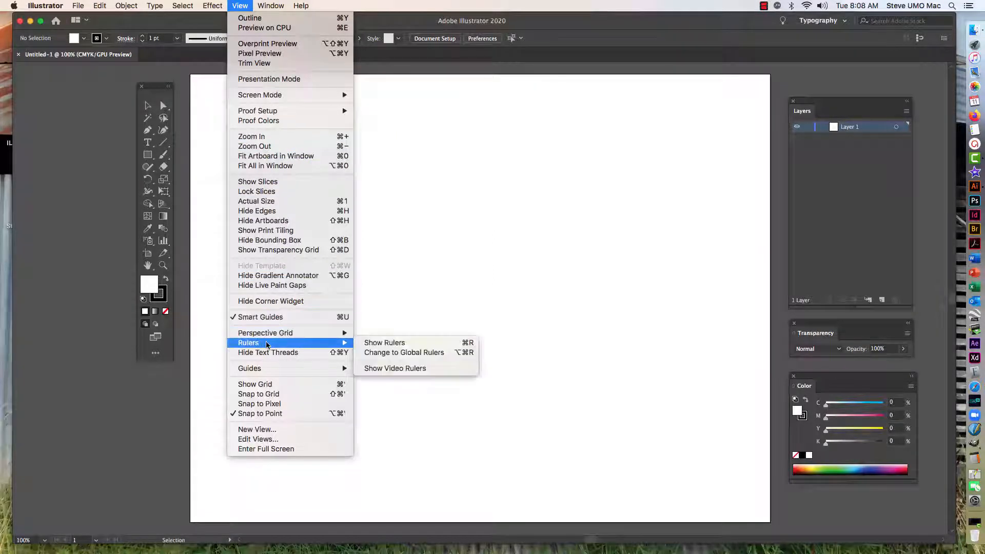
pyautogui.click(397, 342)
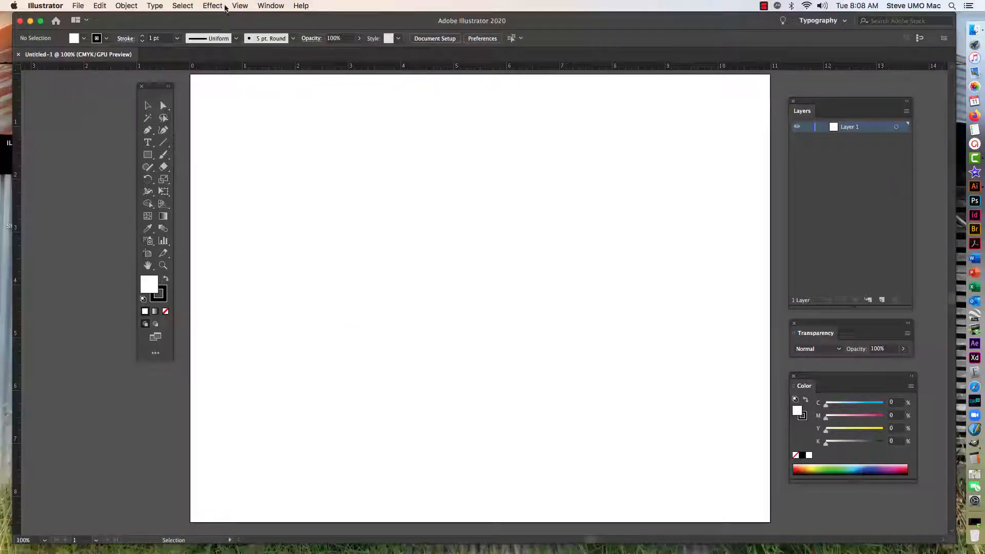
pyautogui.click(244, 7)
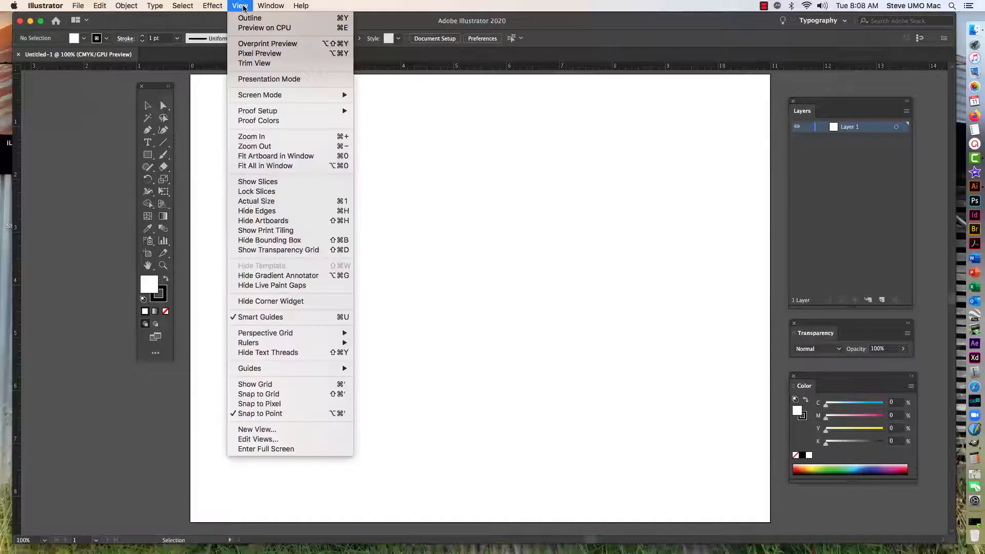
pyautogui.click(300, 389)
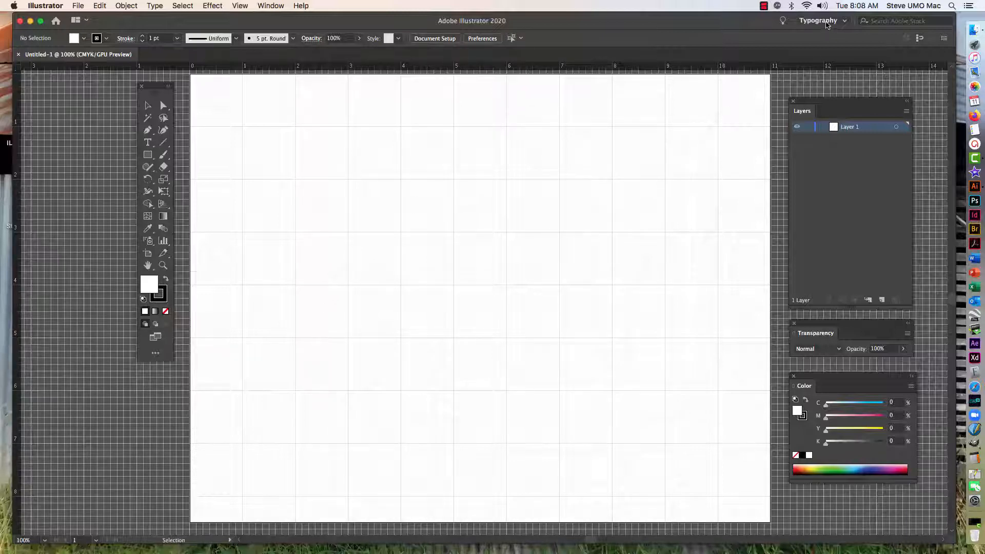
# Step: Try the Essentials workspace and switch back to Typography
pyautogui.click(844, 22)
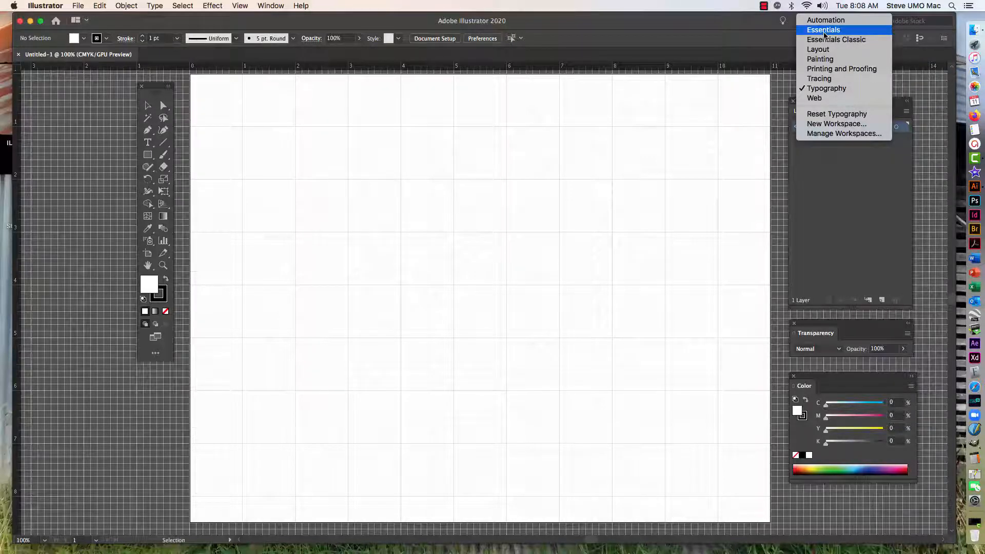
pyautogui.click(826, 32)
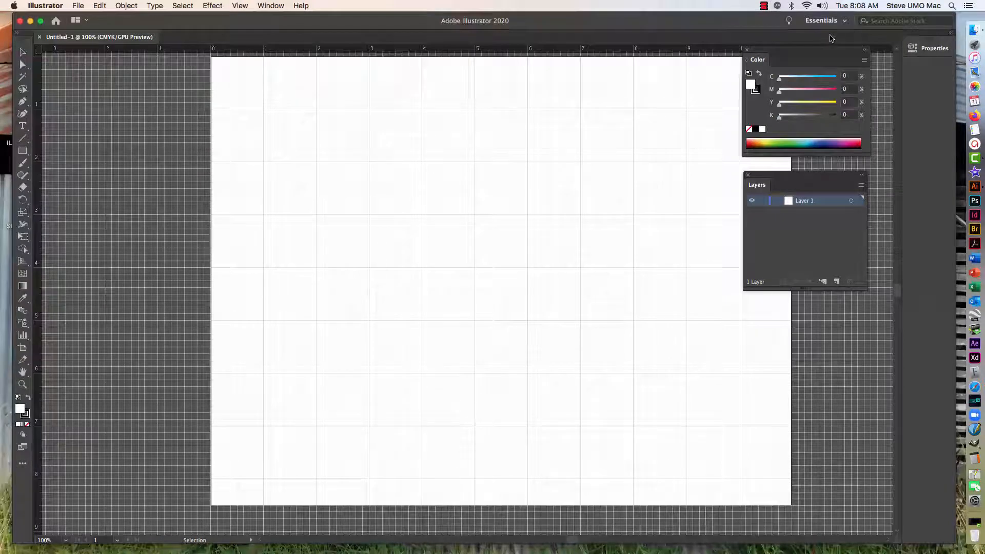
pyautogui.click(843, 24)
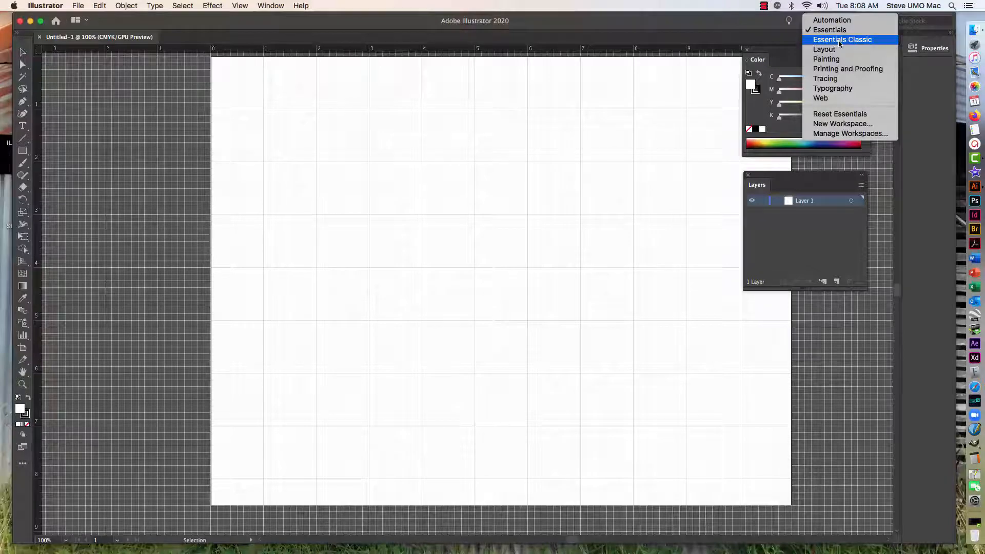
pyautogui.click(830, 89)
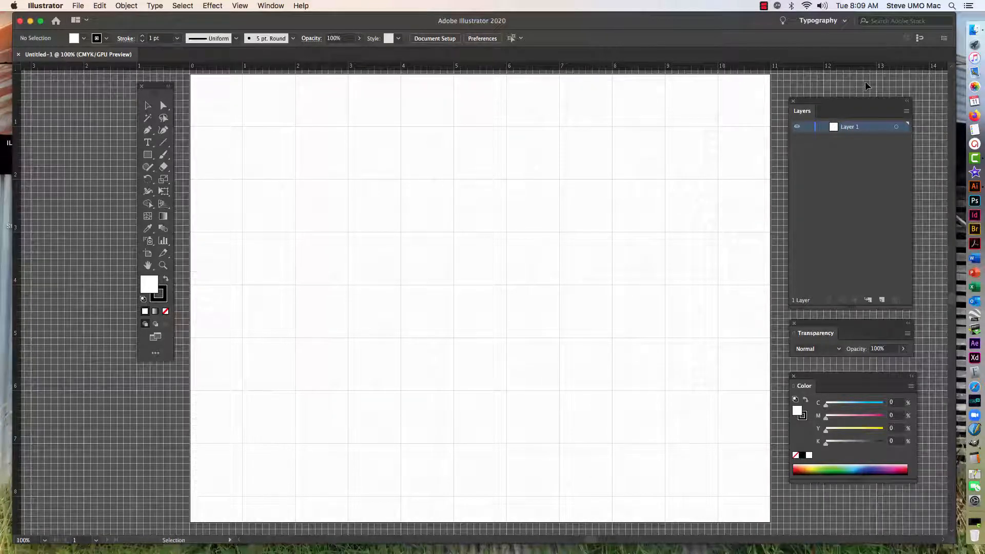
# Step: Move the Layers panel up and the Color panel down beside the artboard, and close the Transparency panel
pyautogui.moveTo(817, 100); pyautogui.dragTo(813, 79)
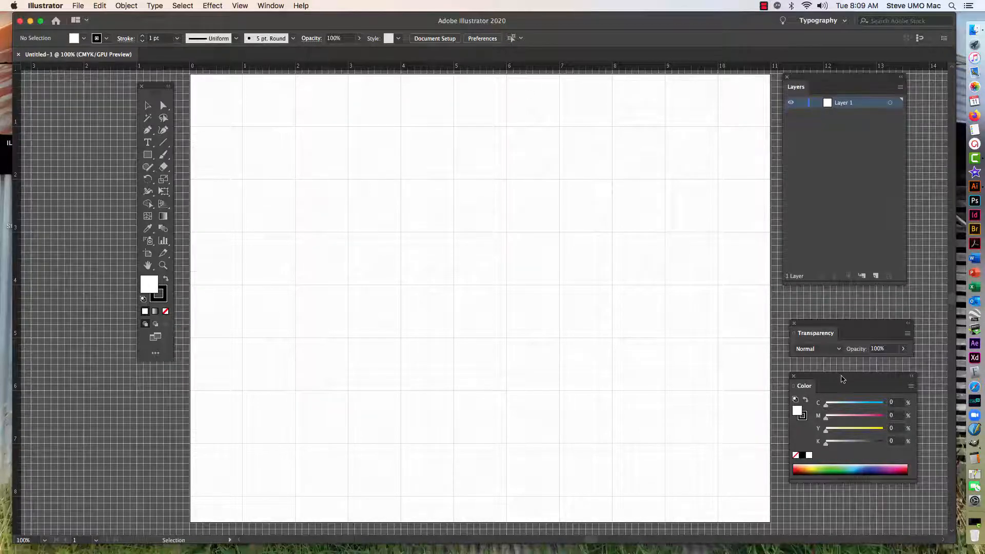
pyautogui.moveTo(841, 378); pyautogui.dragTo(829, 428)
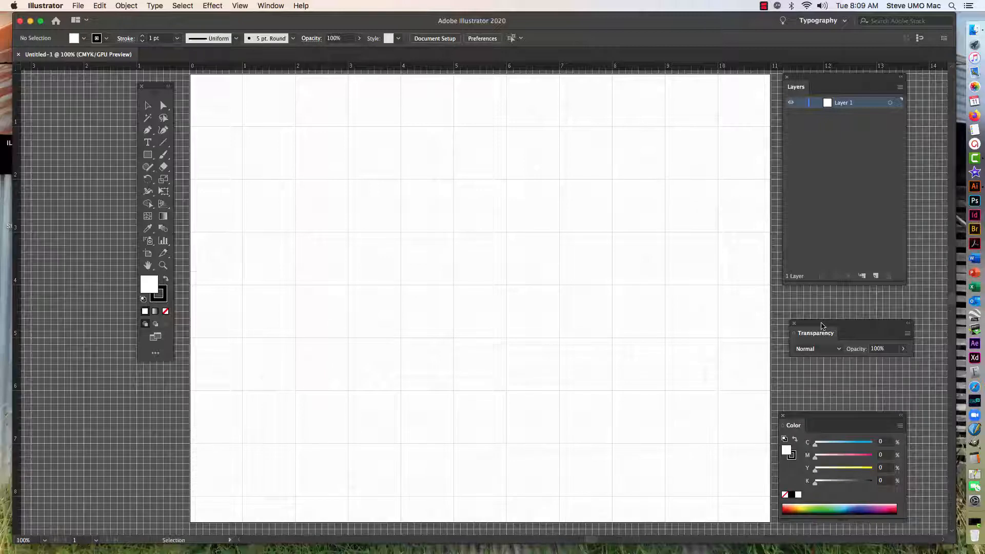
pyautogui.moveTo(823, 325); pyautogui.dragTo(788, 294)
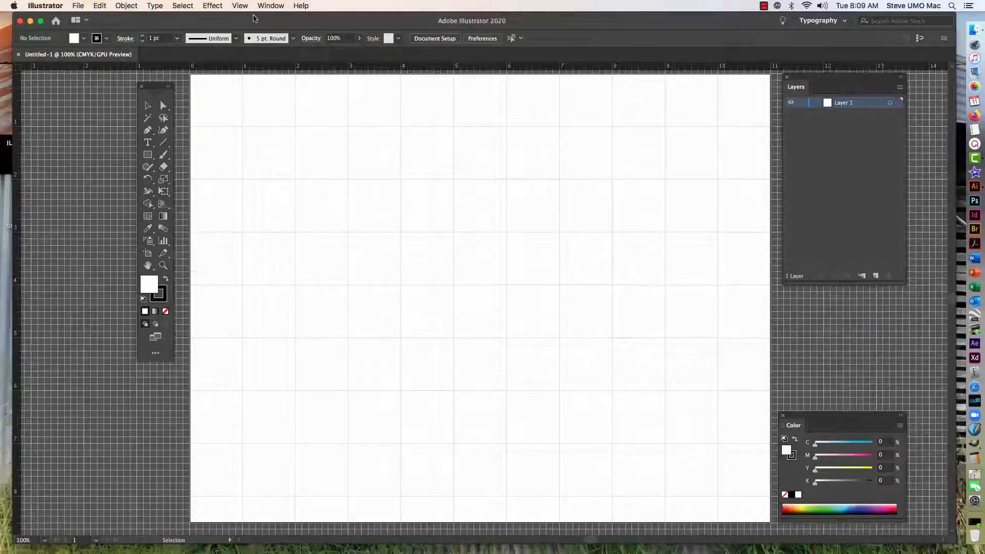
# Step: Open the Character panel and place it between the Layers and Color panels, with the Color panel shifted down to make room
pyautogui.click(270, 6)
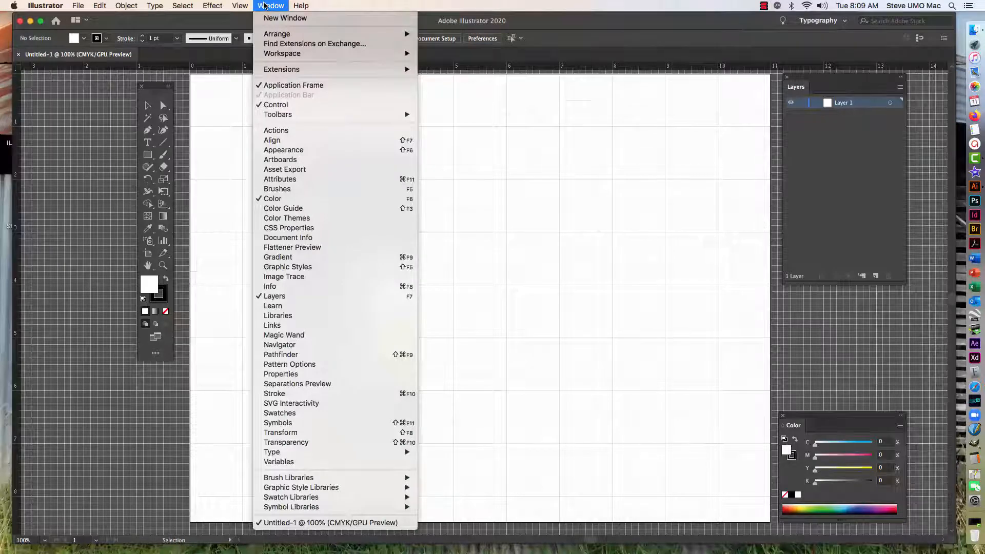
pyautogui.moveTo(330, 453)
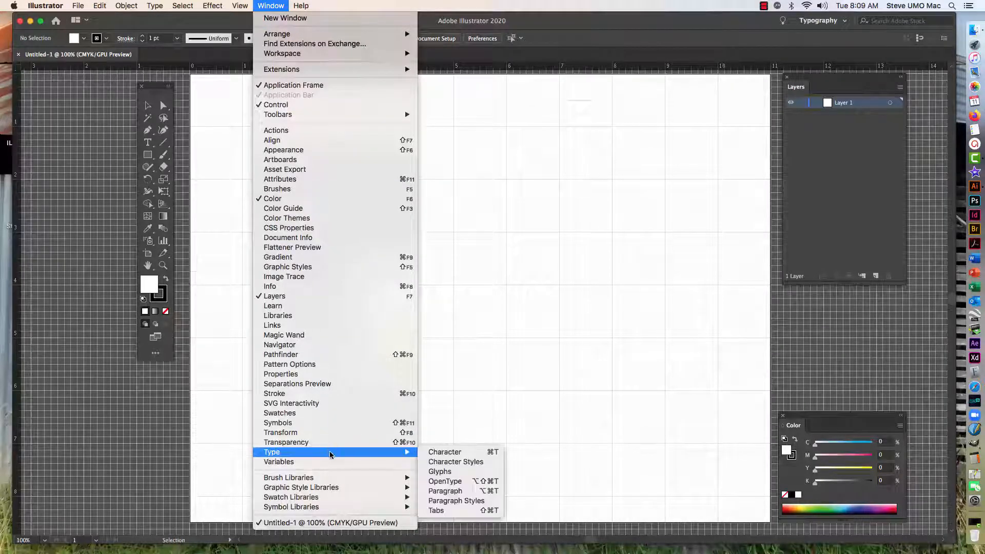
pyautogui.click(457, 452)
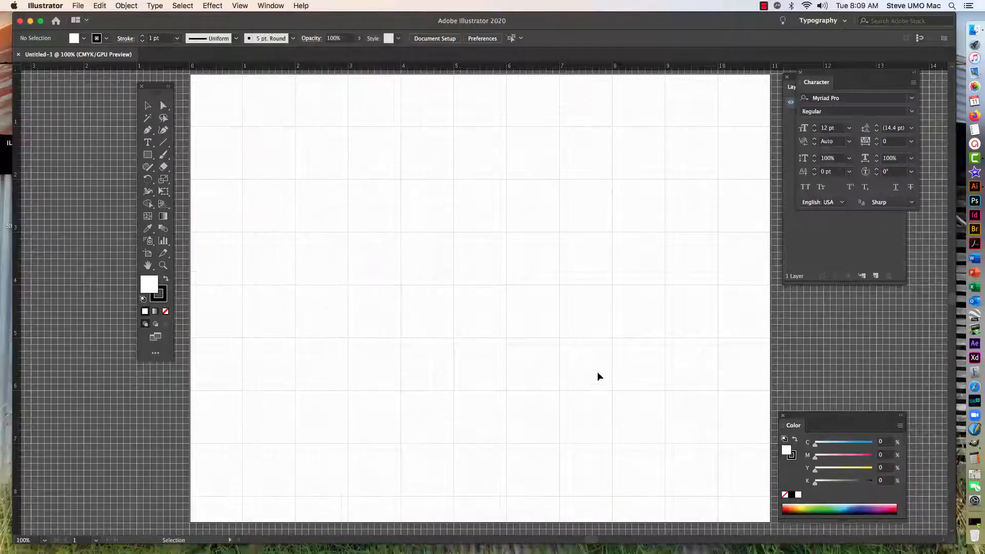
pyautogui.moveTo(821, 77); pyautogui.dragTo(805, 292)
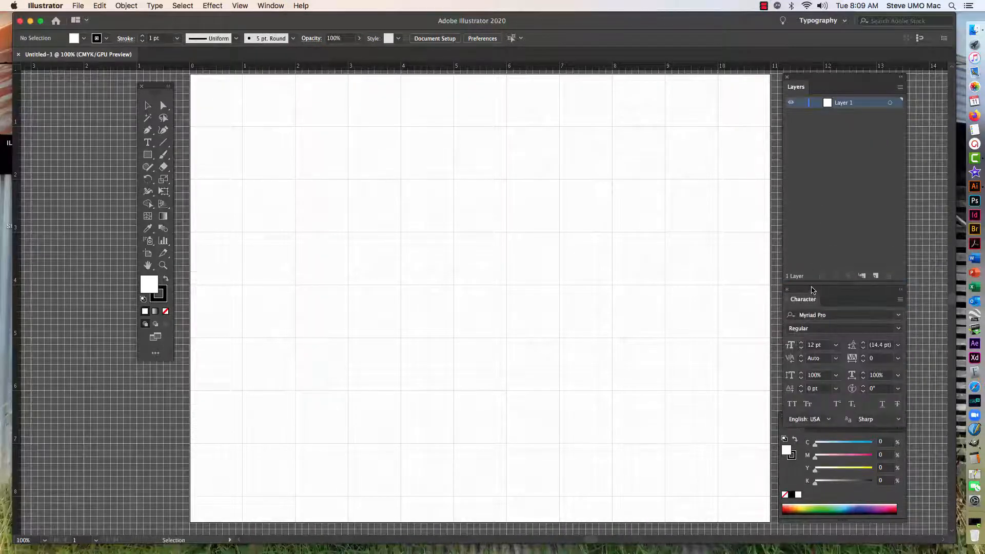
pyautogui.click(875, 497)
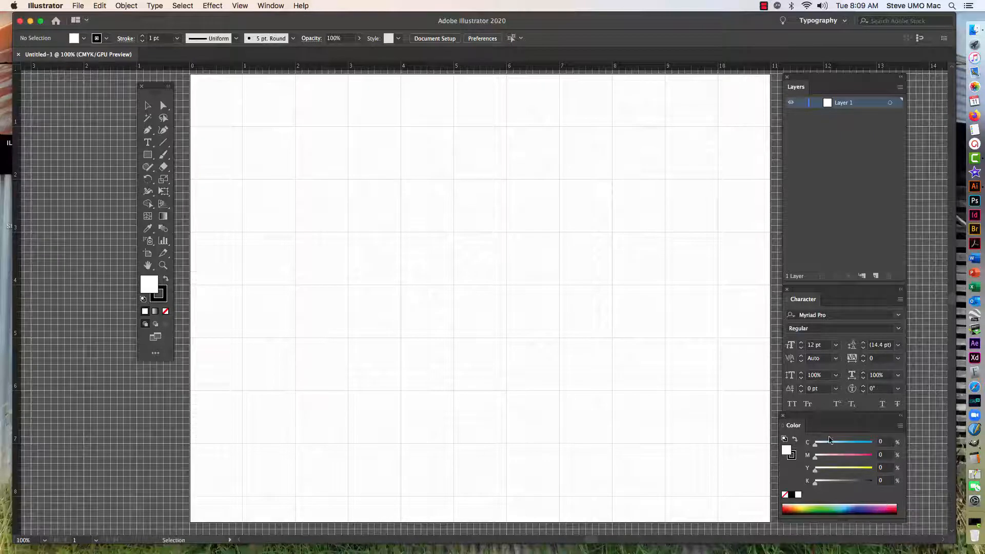
pyautogui.moveTo(804, 421); pyautogui.dragTo(806, 435)
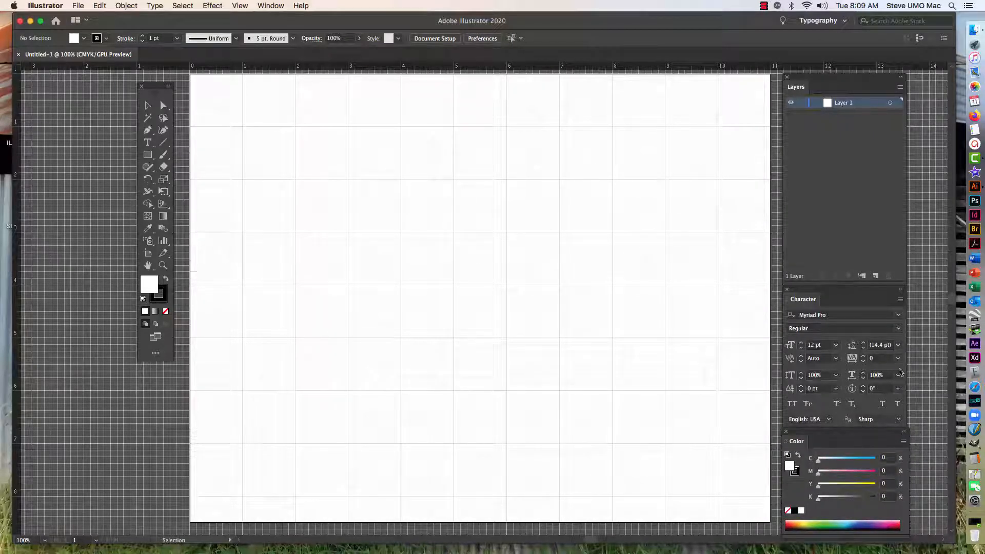
# Step: Fit the artboard in the window and nudge the floating toolbar slightly up and closer to the artboard
pyautogui.click(249, 7)
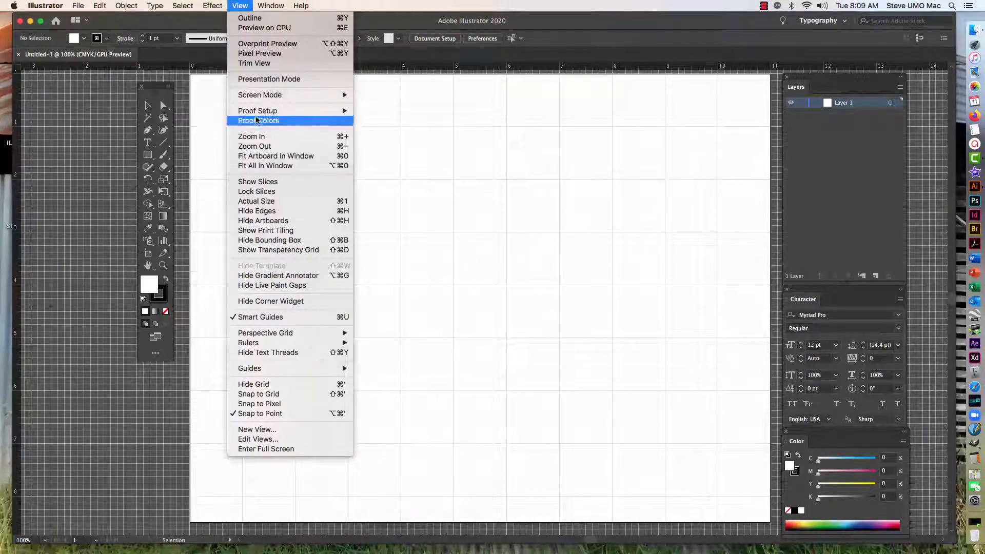
pyautogui.click(268, 148)
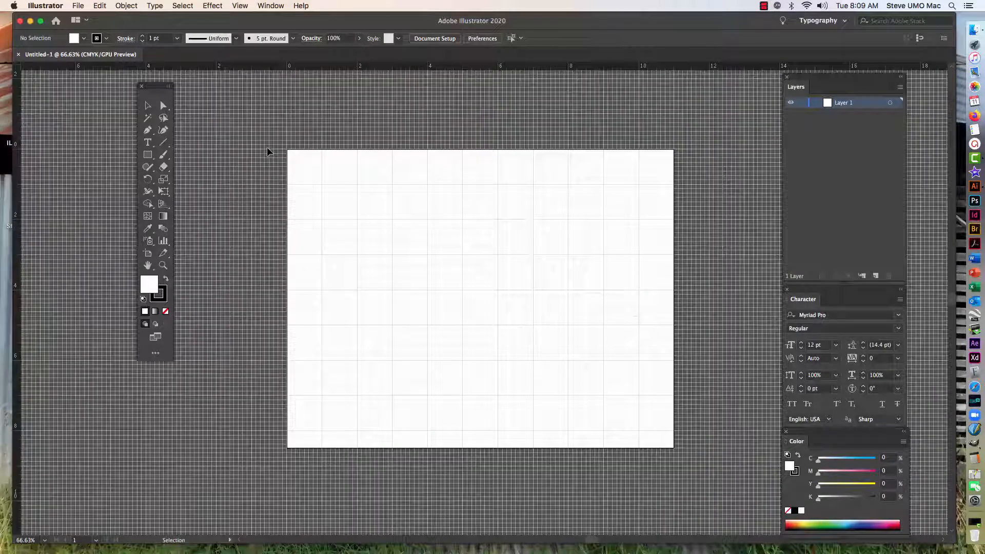
pyautogui.click(246, 6)
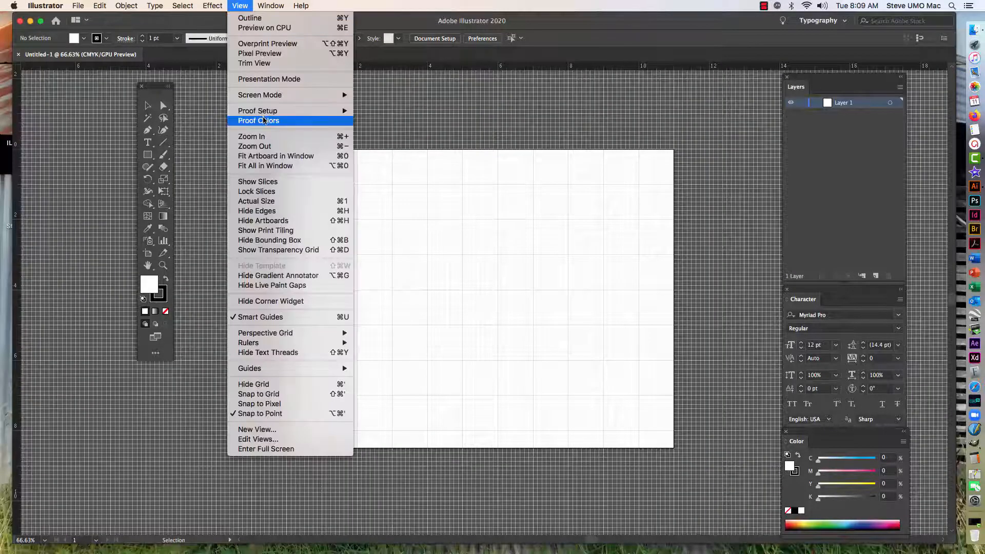
pyautogui.click(265, 156)
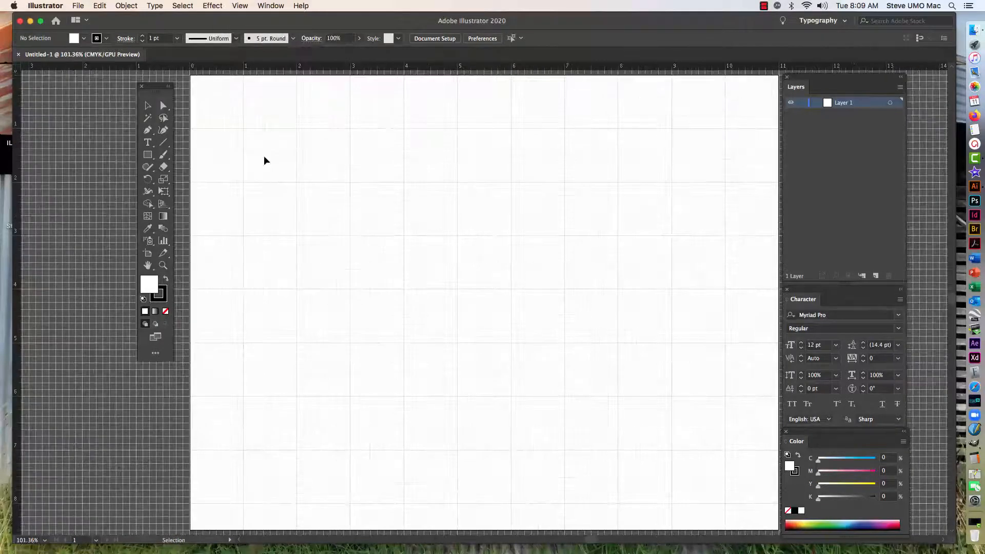
pyautogui.moveTo(162, 96); pyautogui.dragTo(166, 91)
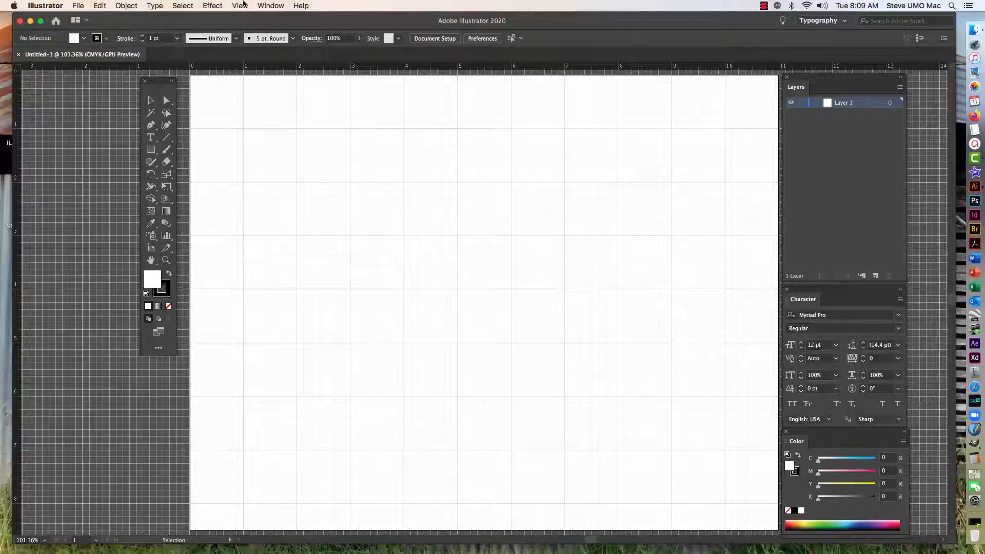
# Step: Save the current panel arrangement as a new workspace named "my workspace"
pyautogui.click(270, 5)
pyautogui.moveTo(311, 56)
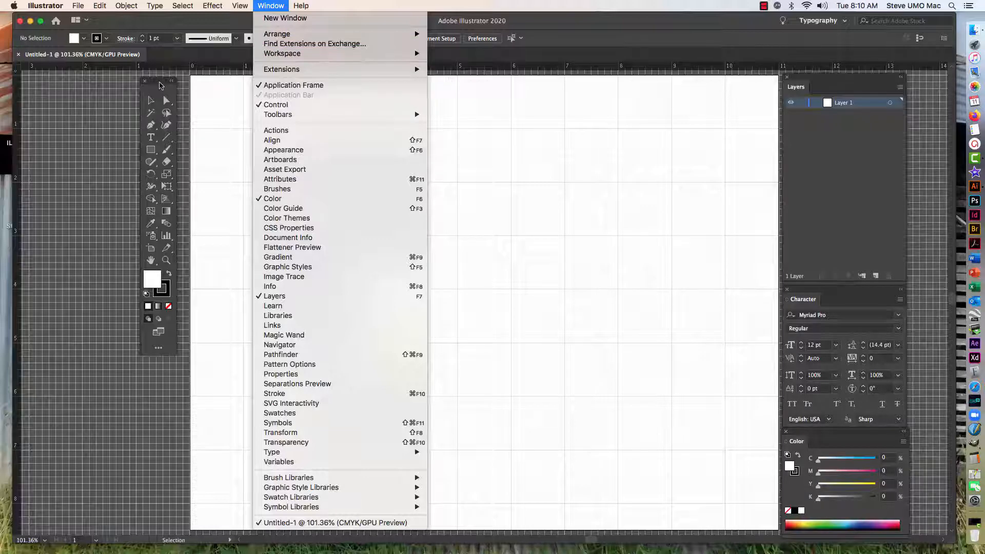
pyautogui.moveTo(359, 54)
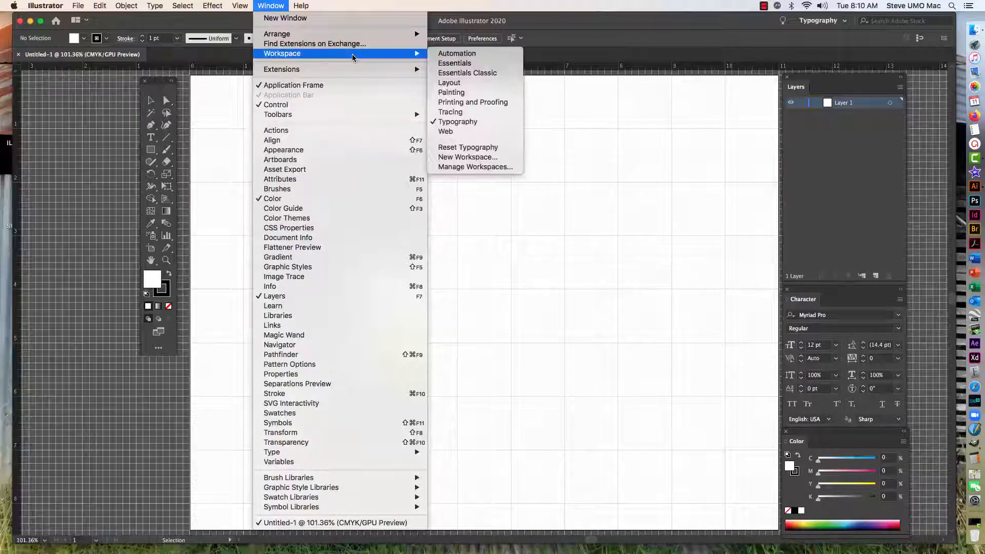
pyautogui.click(477, 158)
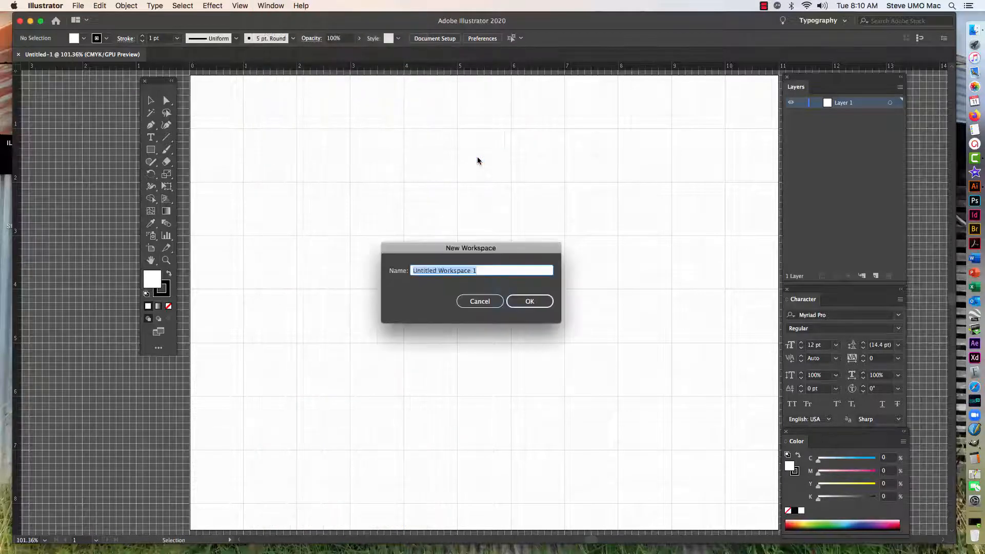
pyautogui.write('my workspace')
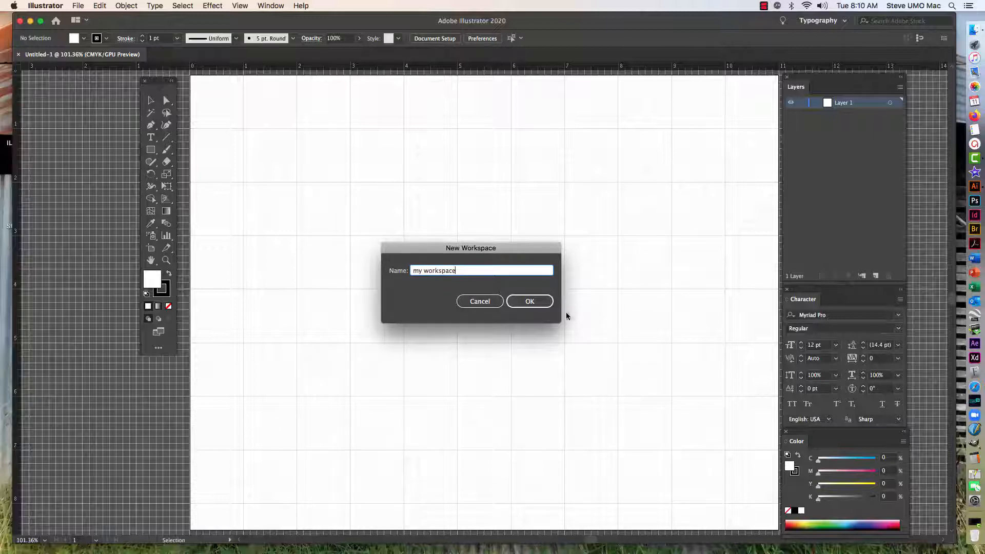
pyautogui.click(534, 301)
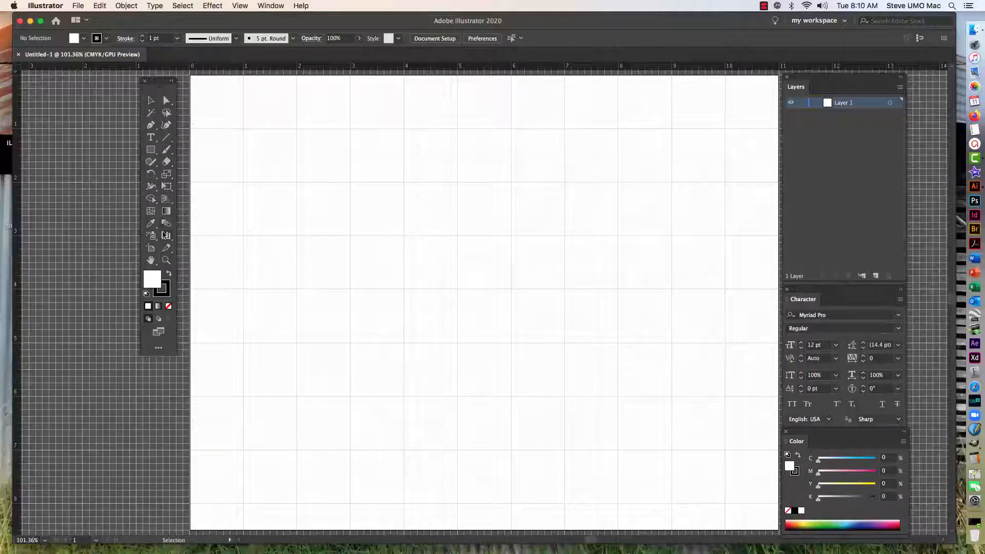
# Step: Draw a rectangle about 4.32 by 3.75 in on the upper-left part of the artboard and fill it with 74% cyan
pyautogui.click(150, 149)
pyautogui.moveTo(243, 102); pyautogui.dragTo(474, 303)
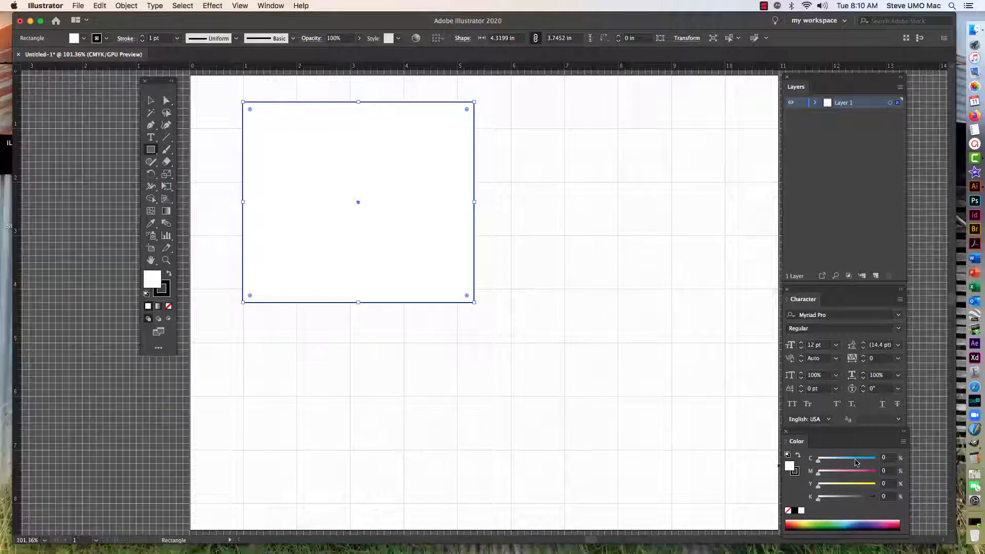
pyautogui.click(859, 462)
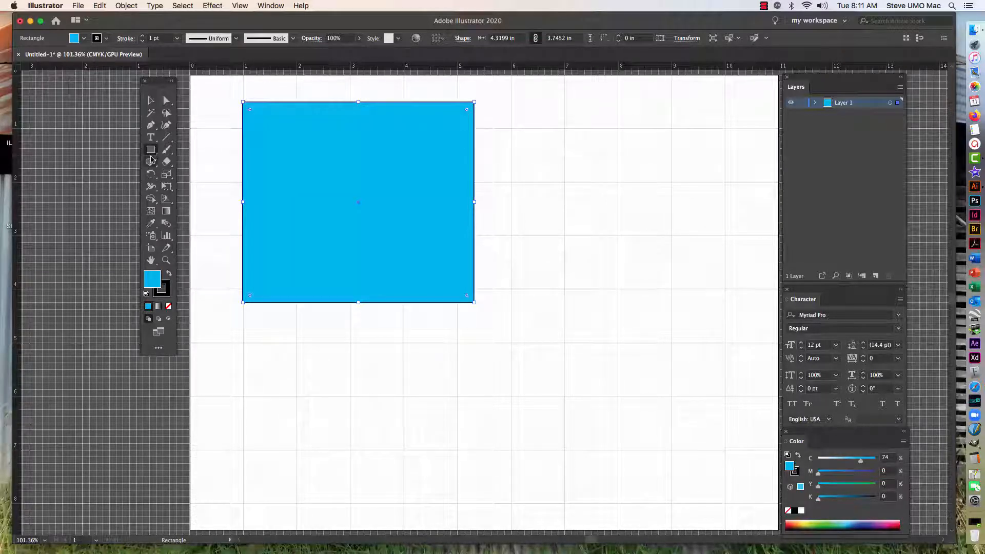
# Step: Add an area text box reading "Basics" beside the blue rectangle, set its font size to 72 pt, and deselect it
pyautogui.click(150, 138)
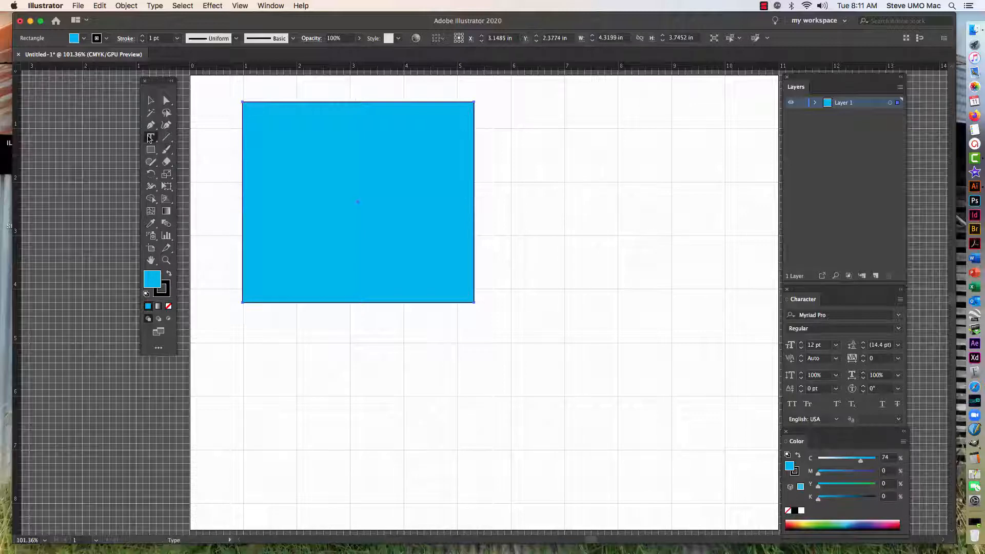
pyautogui.moveTo(510, 102); pyautogui.dragTo(726, 213)
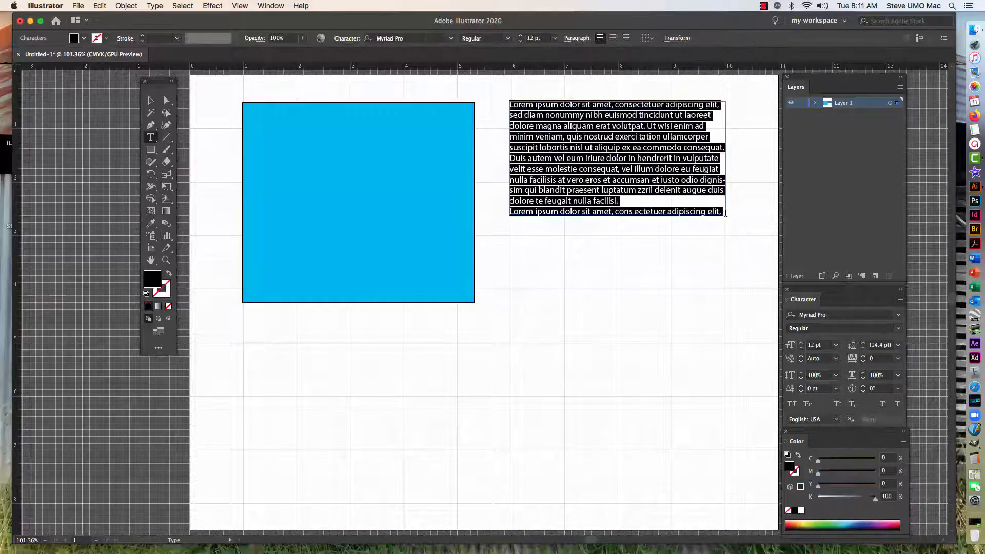
pyautogui.write('Basics')
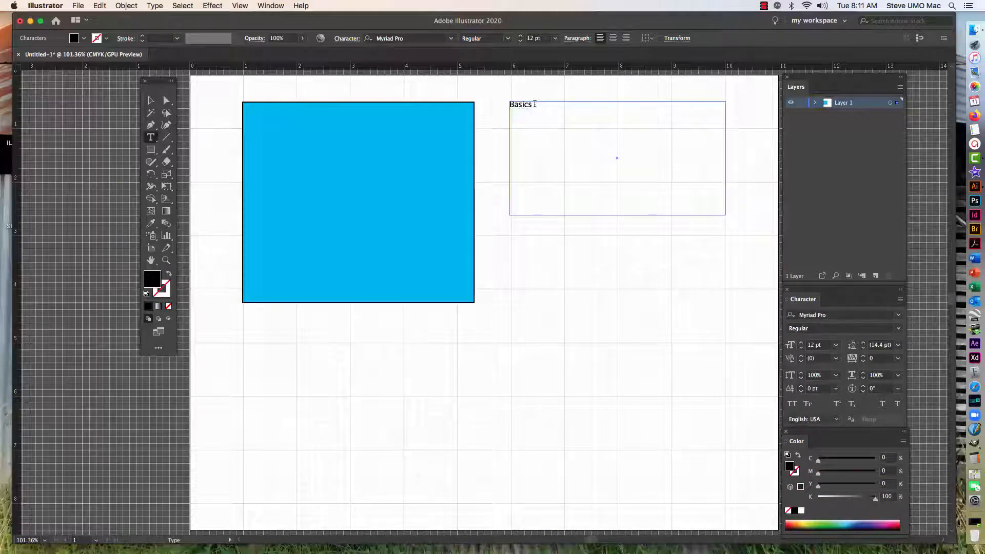
pyautogui.moveTo(533, 104); pyautogui.dragTo(503, 105)
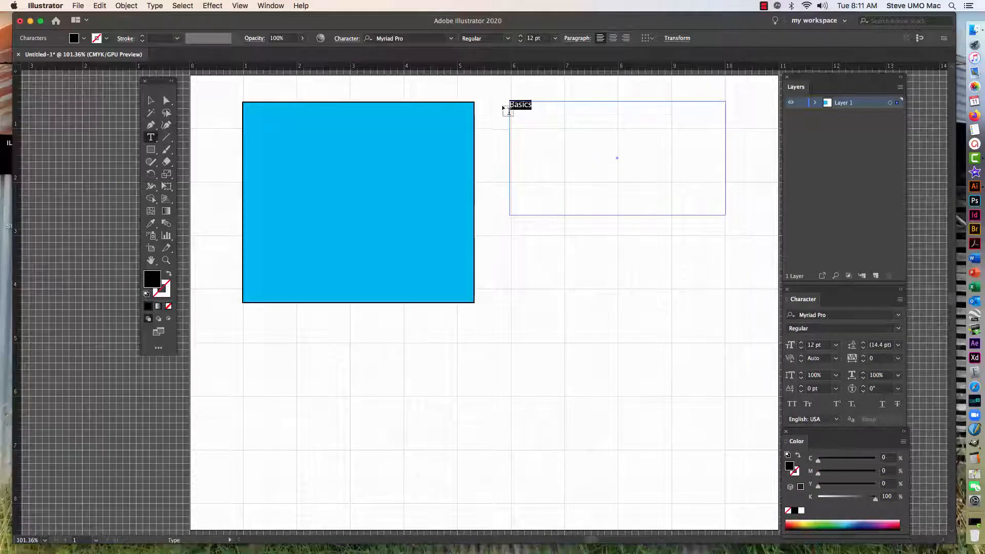
pyautogui.click(556, 41)
pyautogui.click(574, 221)
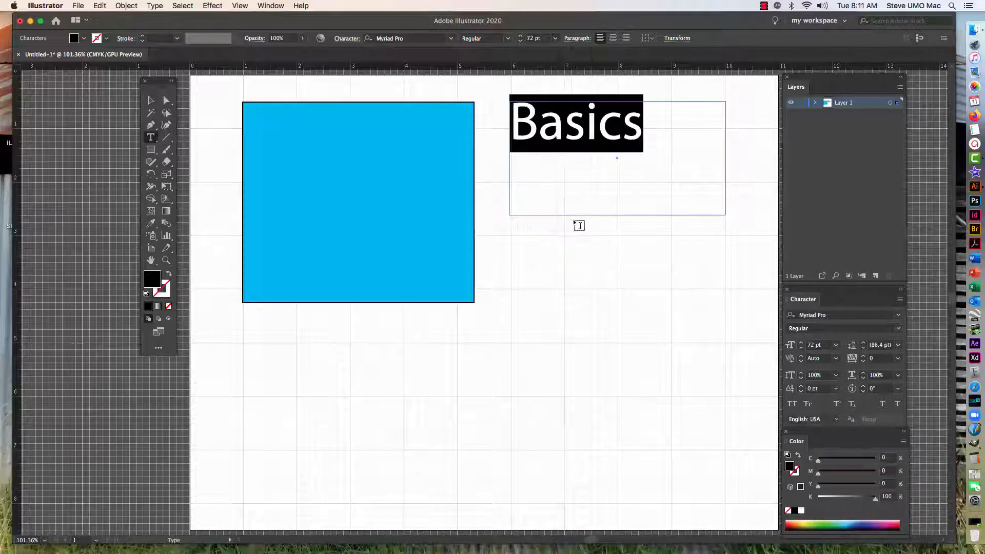
pyautogui.click(141, 102)
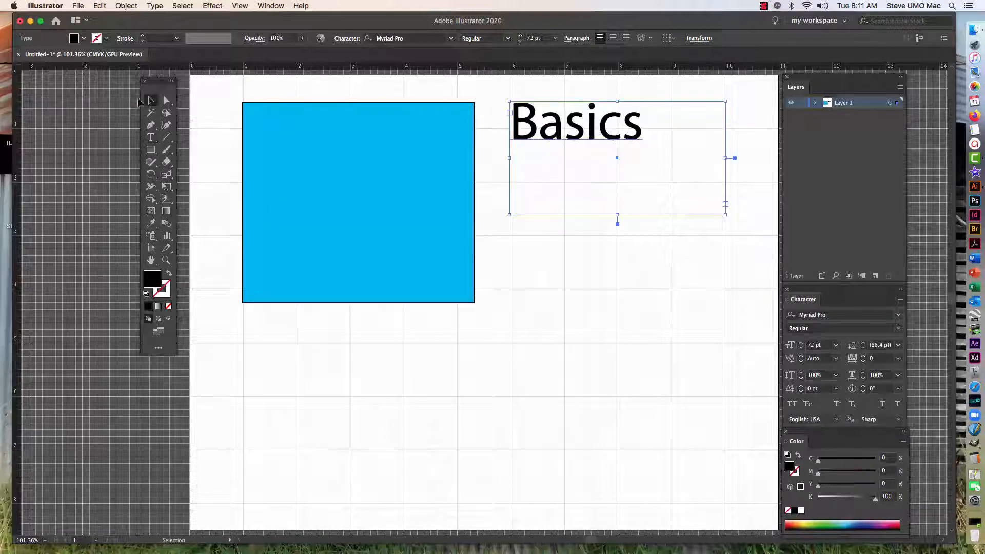
pyautogui.click(581, 271)
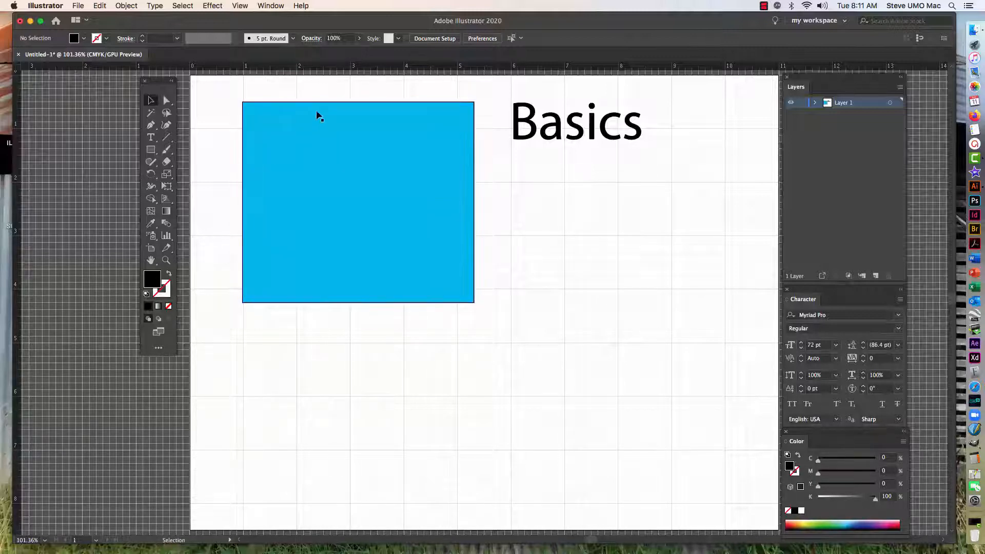
# Step: Review the Document Setup options for units, bleed and transparency, and close the dialog
pyautogui.click(424, 39)
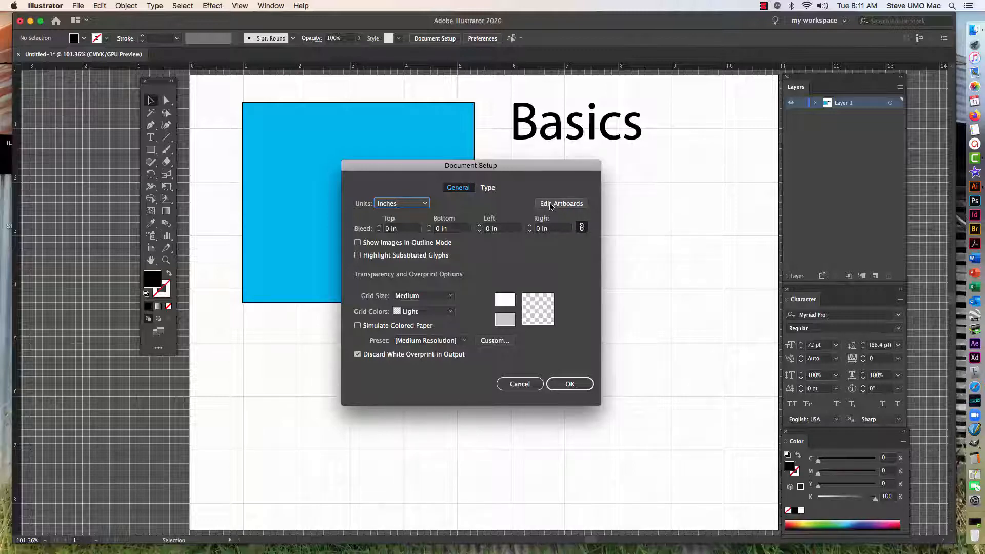
pyautogui.click(569, 384)
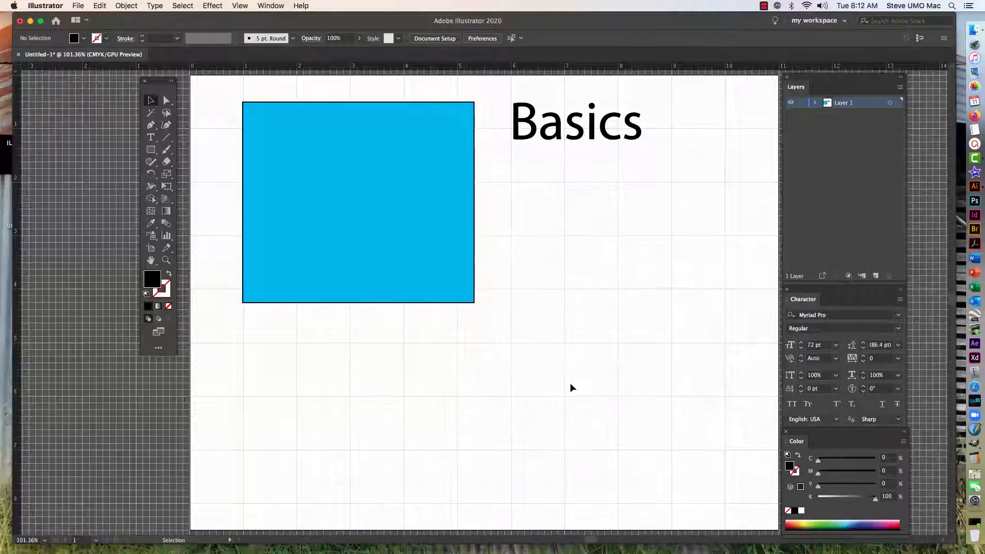
# Step: Tear off the shape tools group as a floating strip and place it beside the toolbar
pyautogui.click(154, 155)
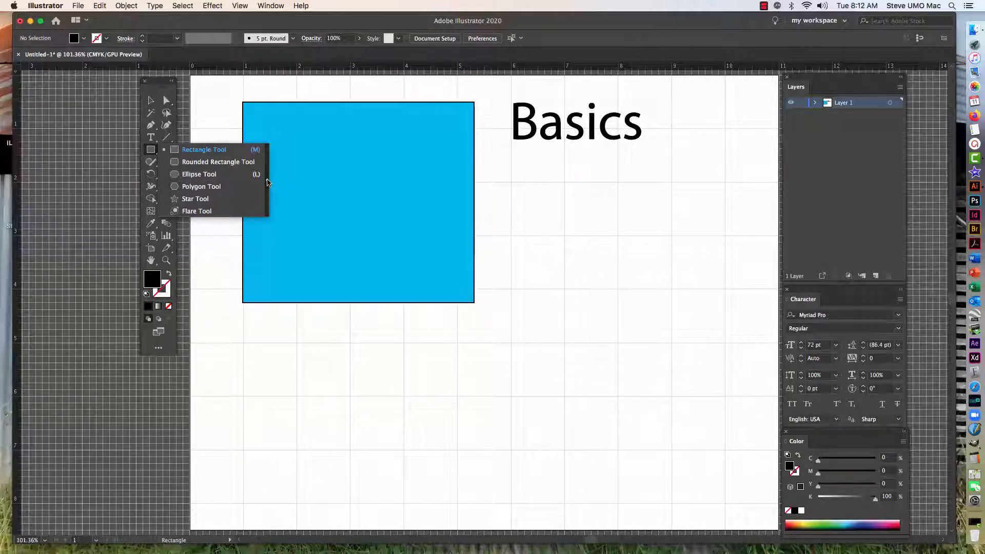
pyautogui.click(267, 183)
pyautogui.moveTo(211, 158); pyautogui.dragTo(92, 174)
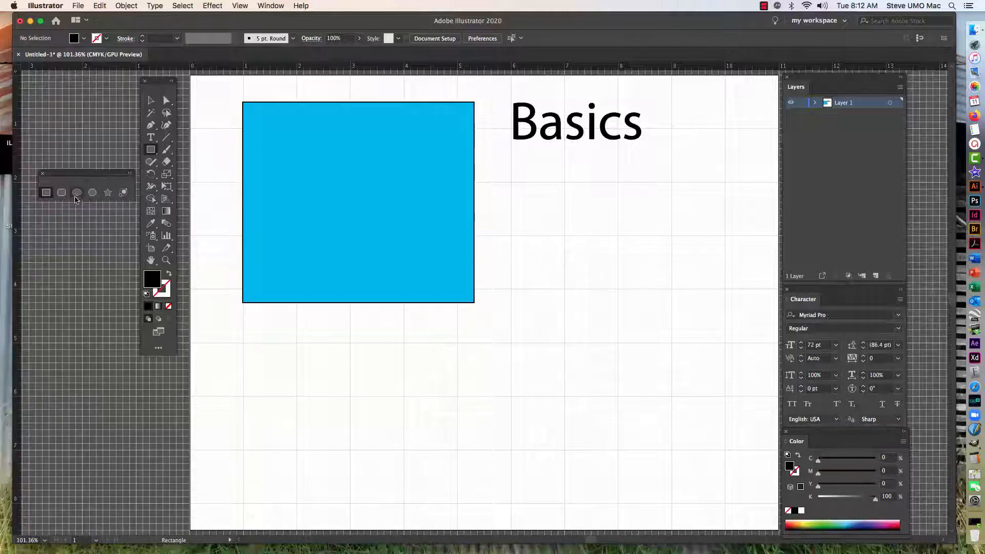
# Step: Draw a circle about 4.28 in wide below the "Basics" text, fill it with green, and deselect it
pyautogui.click(77, 192)
pyautogui.moveTo(511, 215)
pyautogui.mouseDown()
pyautogui.moveTo(702, 375)
pyautogui.moveTo(742, 444)
pyautogui.mouseUp()
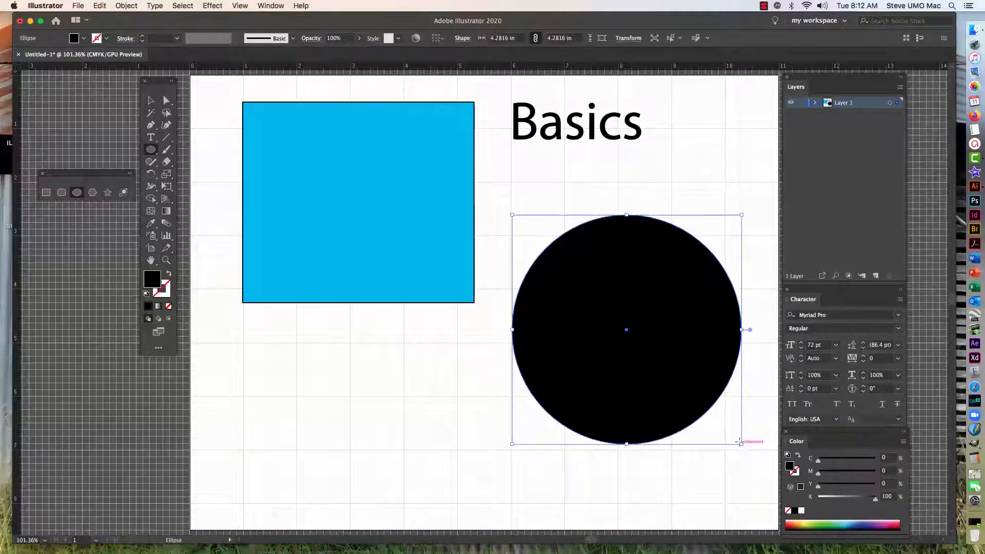
pyautogui.click(826, 522)
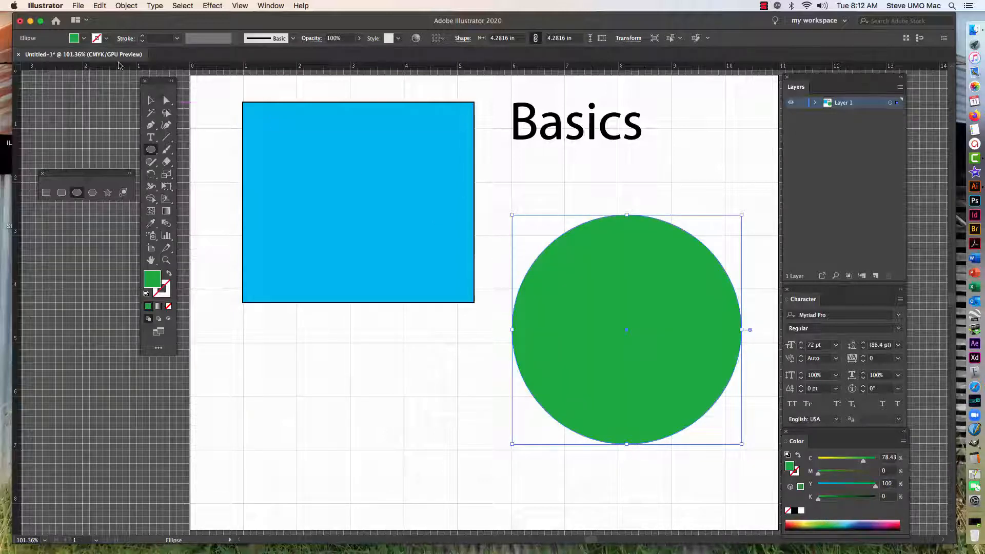
pyautogui.click(150, 100)
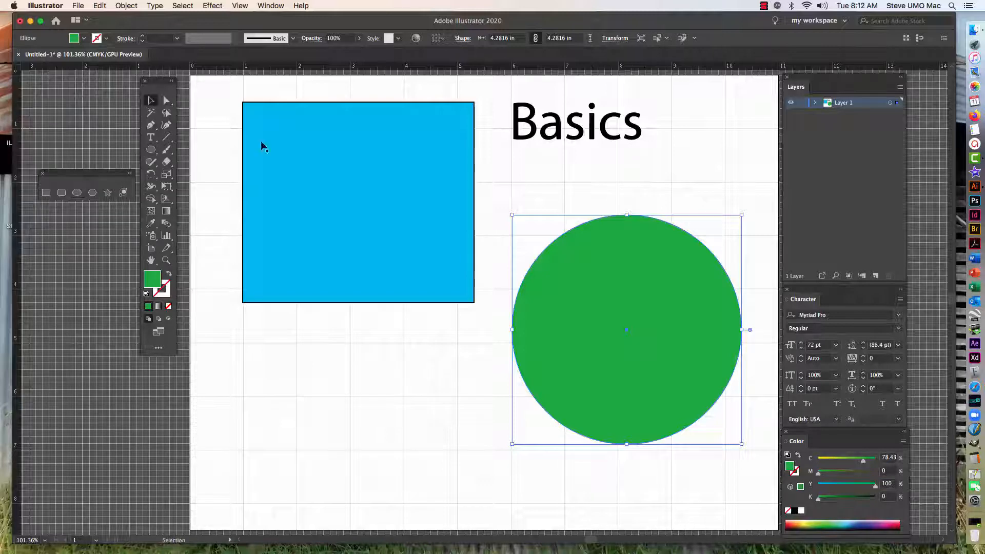
pyautogui.click(243, 96)
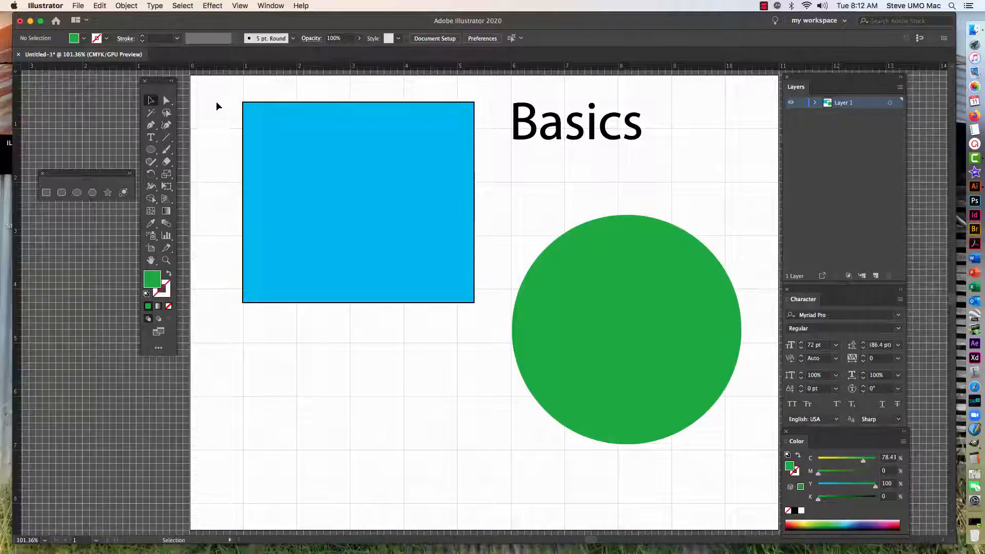
# Step: Start saving the document as "ai BASICS.ai" in a new folder named "ai basics" on the Desktop
pyautogui.click(81, 6)
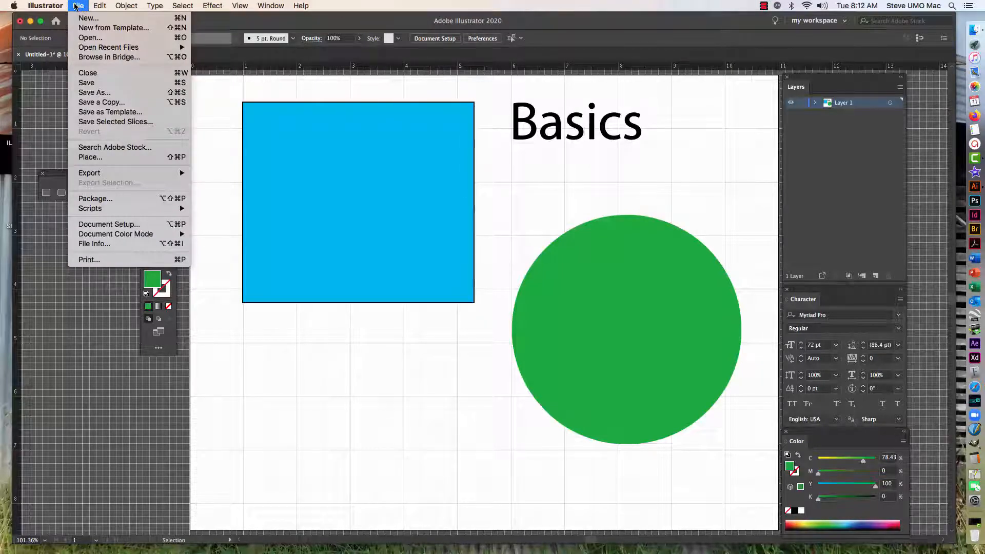
pyautogui.moveTo(145, 236)
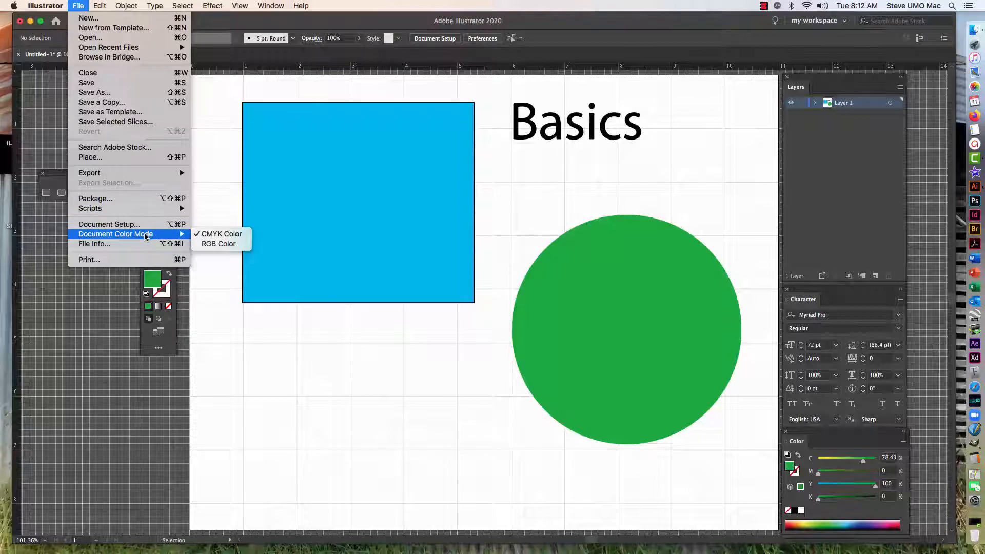
pyautogui.click(93, 86)
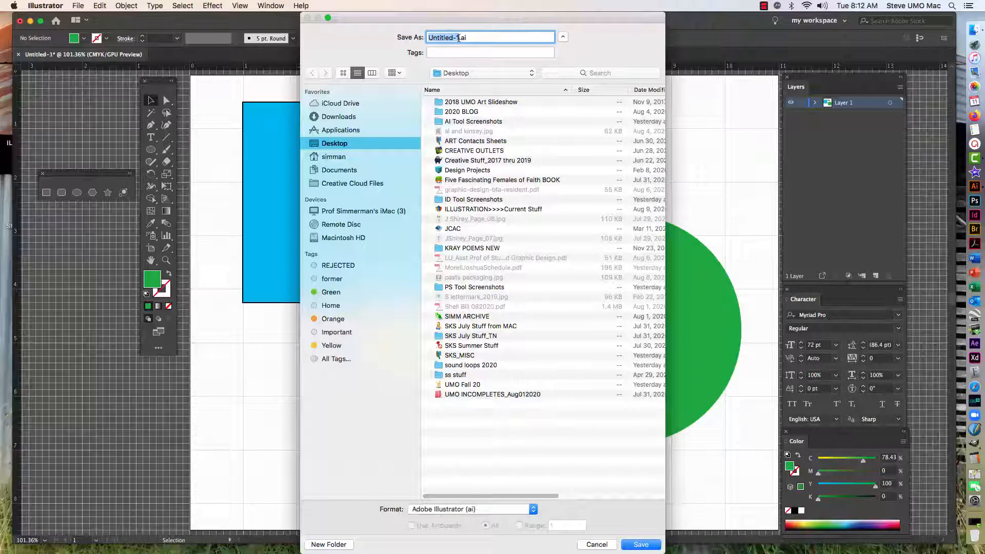
pyautogui.write('ai BASICS')
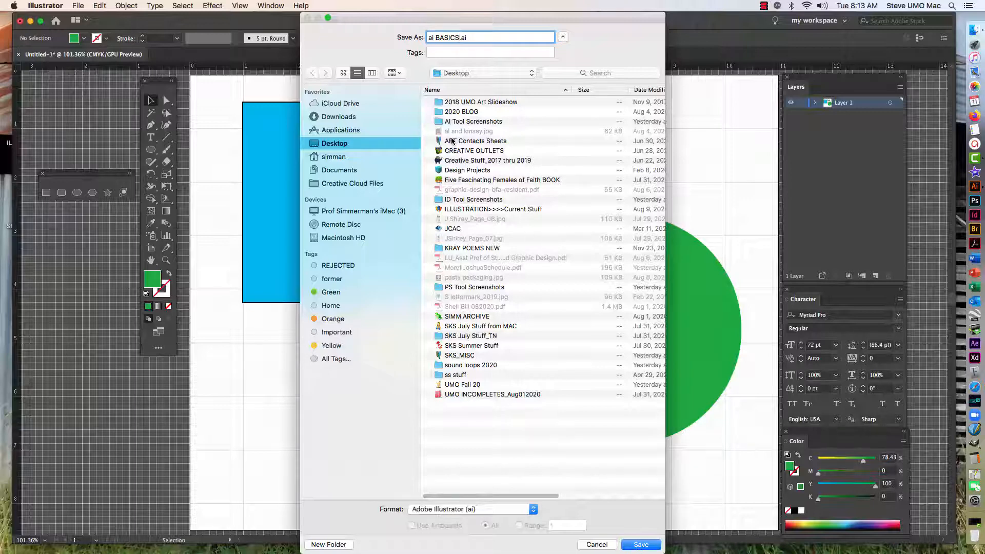
pyautogui.click(330, 545)
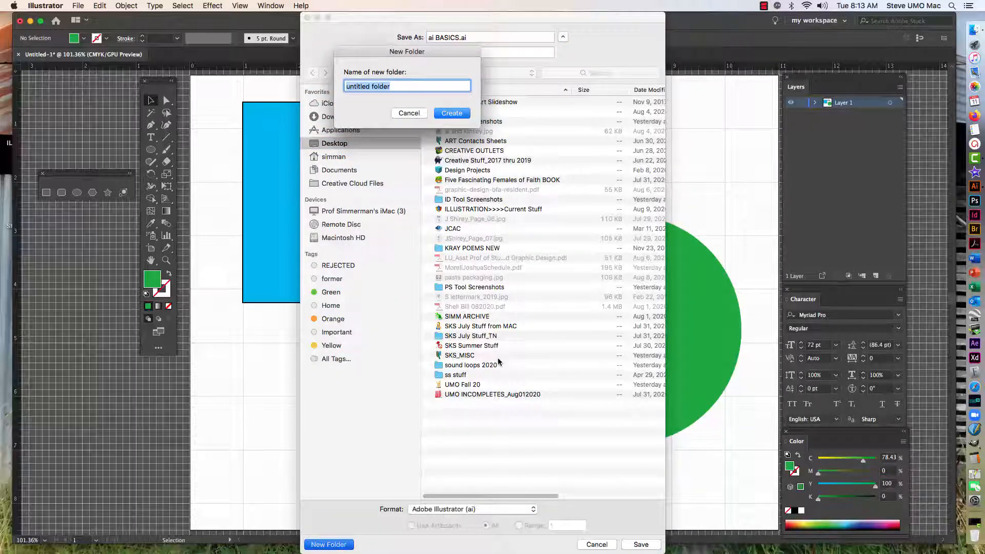
pyautogui.write('ai basics')
pyautogui.click(456, 114)
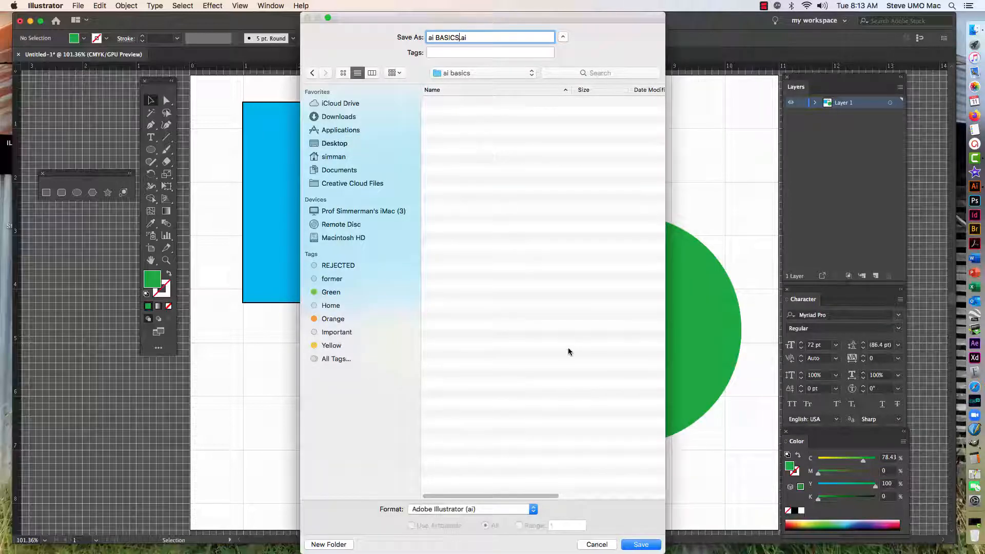
# Step: Complete the save in Illustrator 2020 format, reviewing the legacy versions and keeping the default file options
pyautogui.click(639, 544)
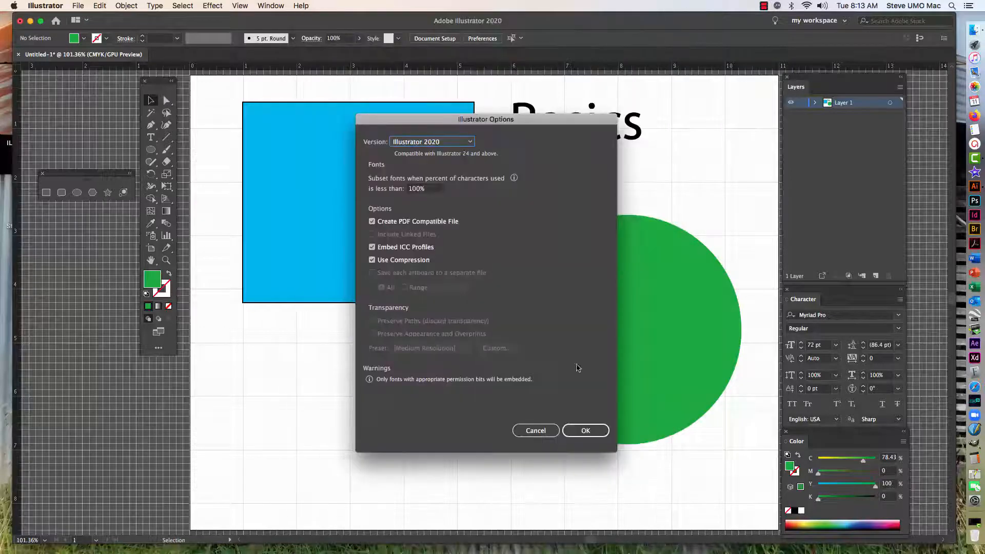
pyautogui.click(470, 144)
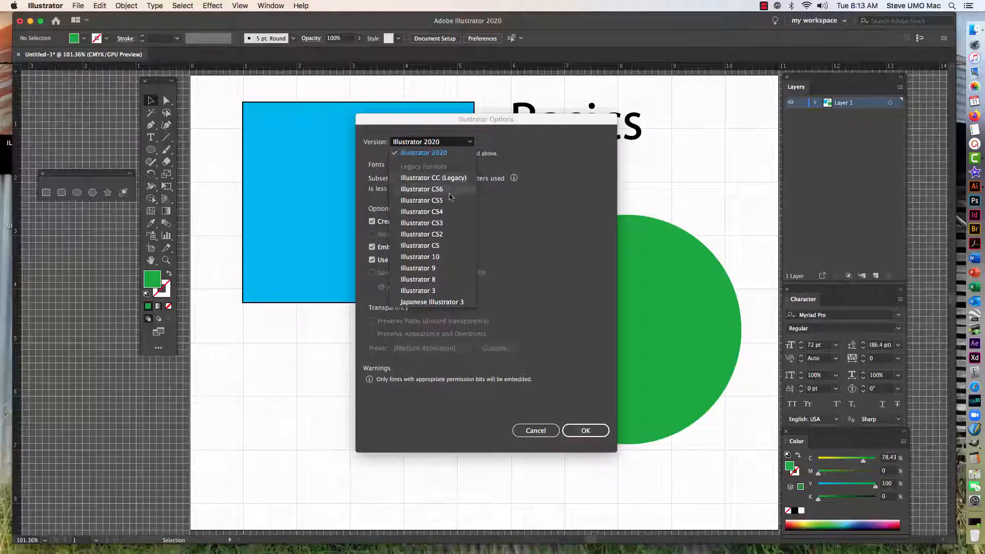
pyautogui.click(497, 144)
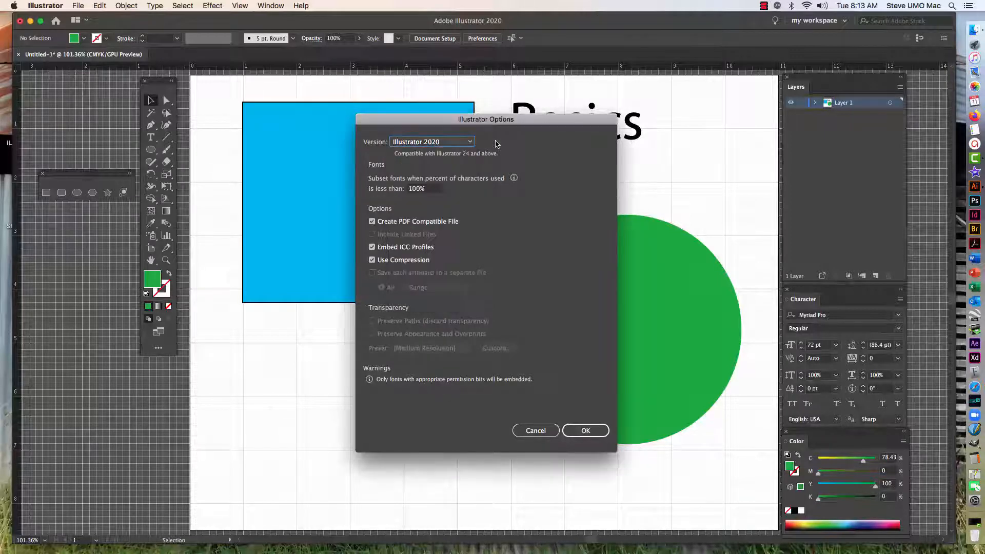
pyautogui.click(583, 432)
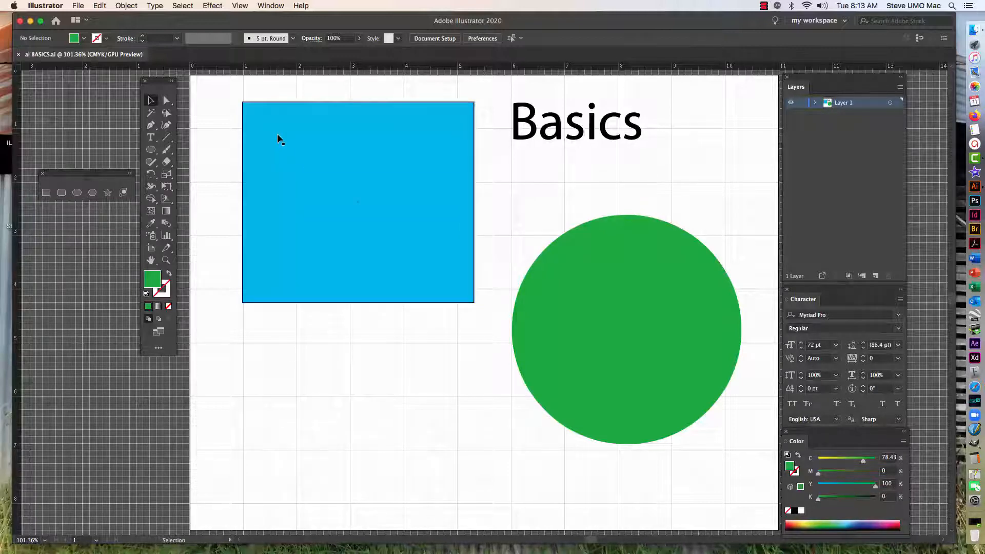
# Step: Zoom in on the green circle up to 300%, zoom back out to 100%, and pan the artboard between the panels
pyautogui.click(166, 261)
pyautogui.click(629, 293)
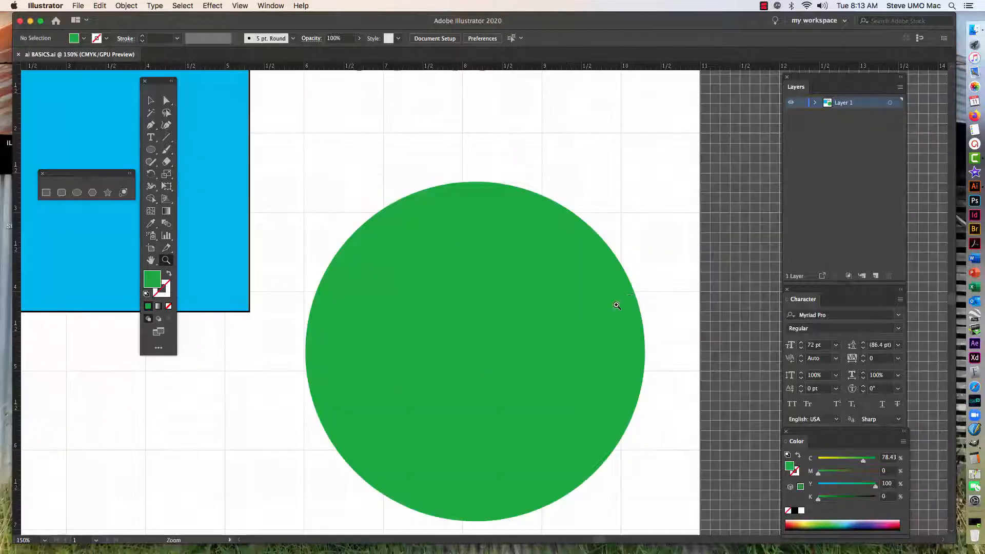
pyautogui.click(476, 299)
pyautogui.click(473, 297)
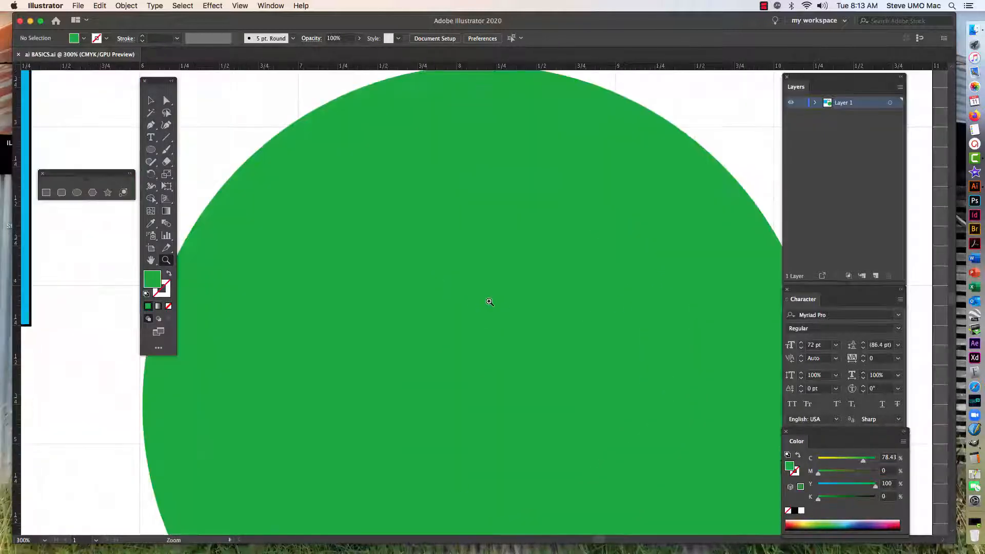
pyautogui.keyDown('alt'); pyautogui.click(495, 273); pyautogui.keyUp('alt')
pyautogui.keyDown('alt'); pyautogui.click(493, 270); pyautogui.keyUp('alt')
pyautogui.keyDown('alt'); pyautogui.click(471, 269); pyautogui.keyUp('alt')
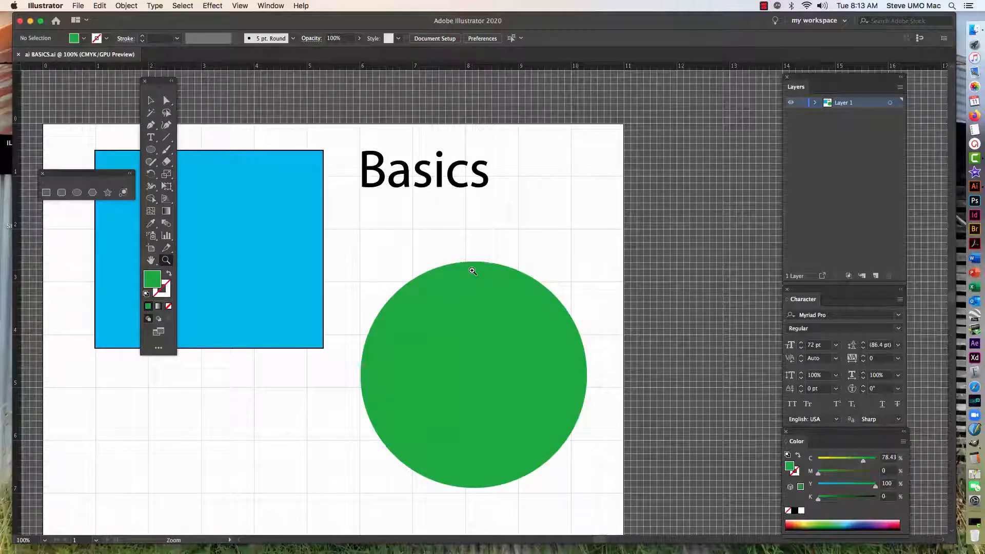
pyautogui.click(145, 262)
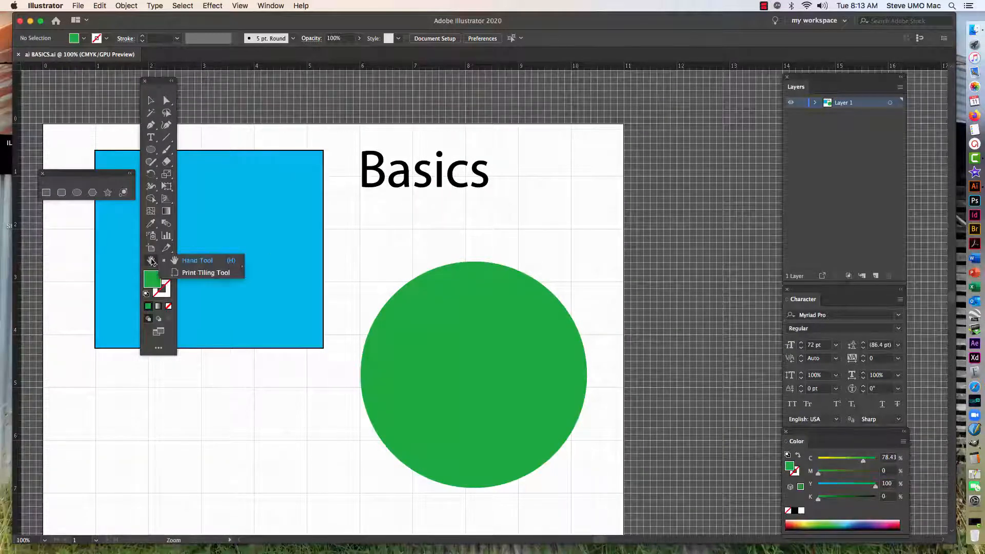
pyautogui.click(218, 262)
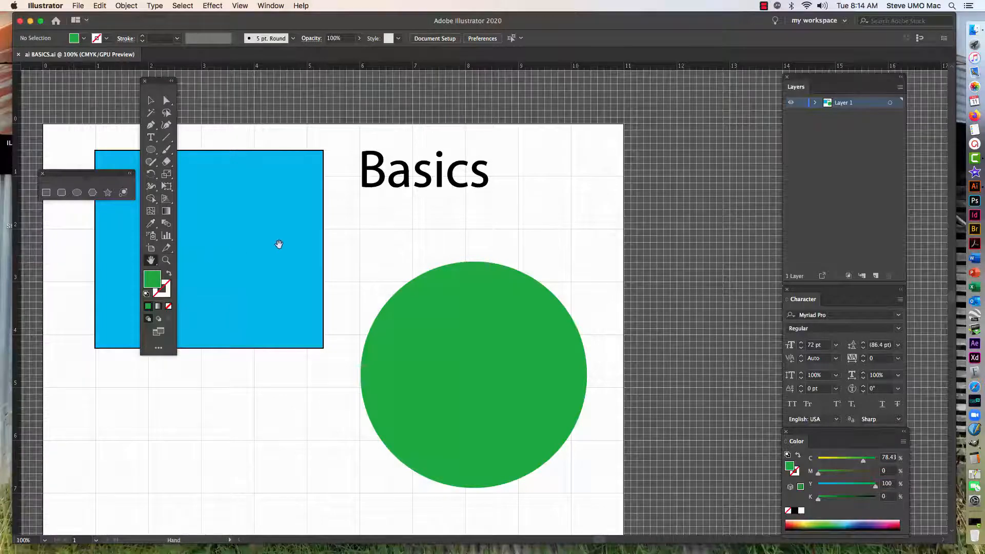
pyautogui.moveTo(362, 220); pyautogui.dragTo(508, 183)
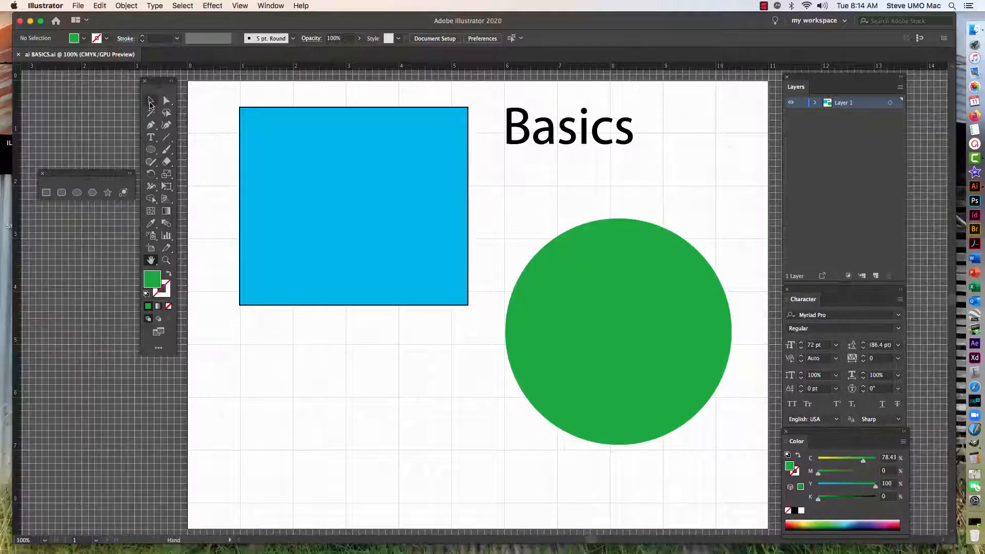
# Step: Draw a five-pointed star about 2.6 in wide below the blue rectangle
pyautogui.click(150, 102)
pyautogui.click(107, 192)
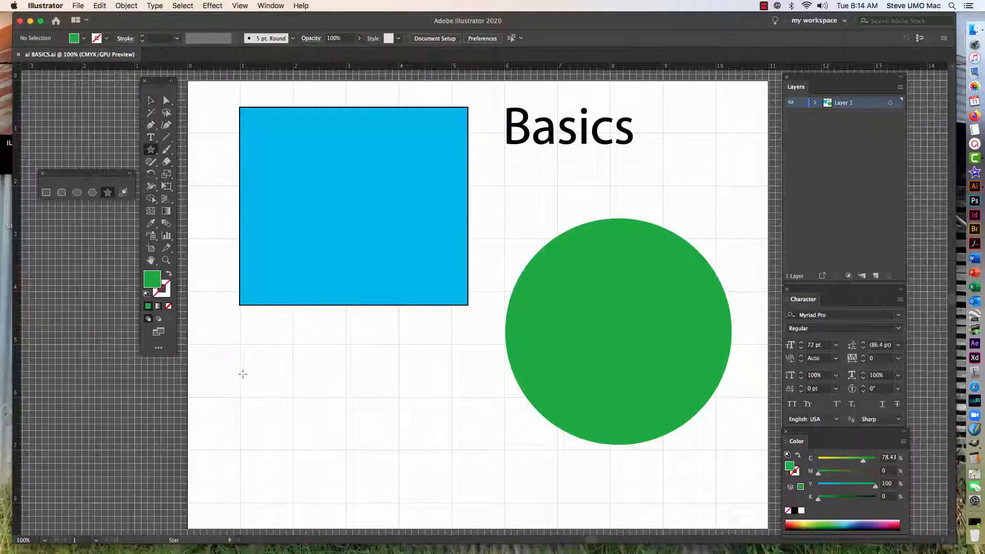
pyautogui.moveTo(303, 385); pyautogui.dragTo(376, 396)
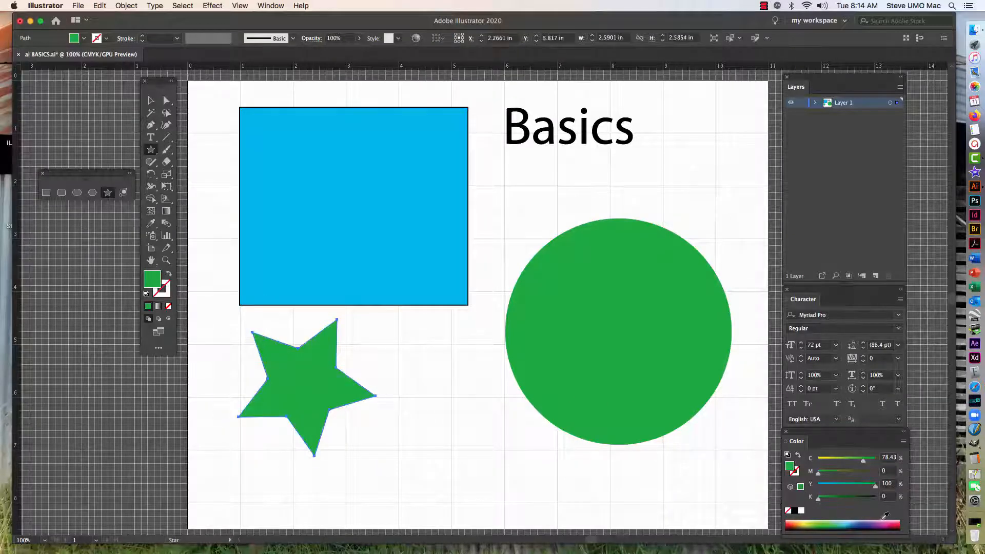
# Step: Fill the five-pointed star with pinkish red and create an eight-pointed star beside it with radii 1.3774 in and 0.6887 in
pyautogui.click(894, 523)
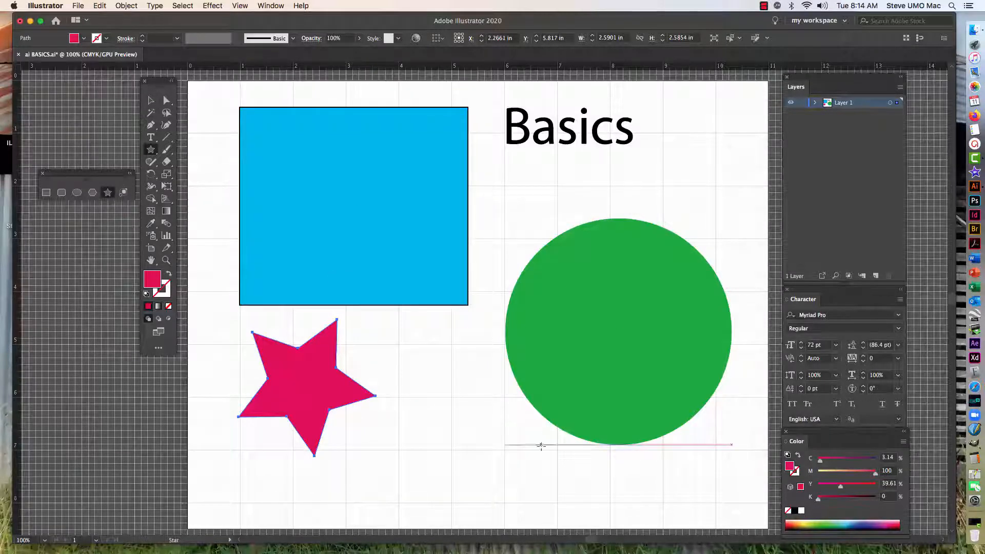
pyautogui.click(433, 373)
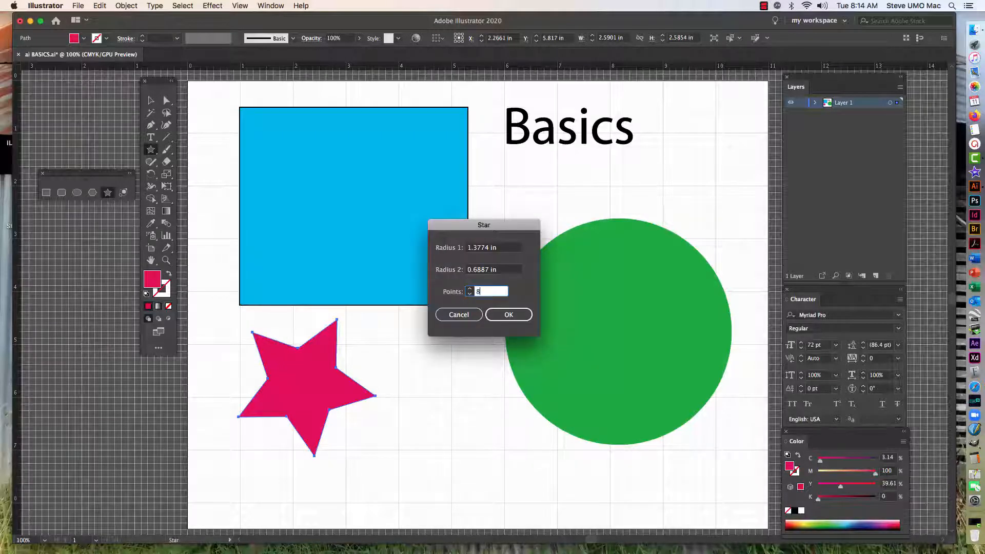
pyautogui.click(509, 314)
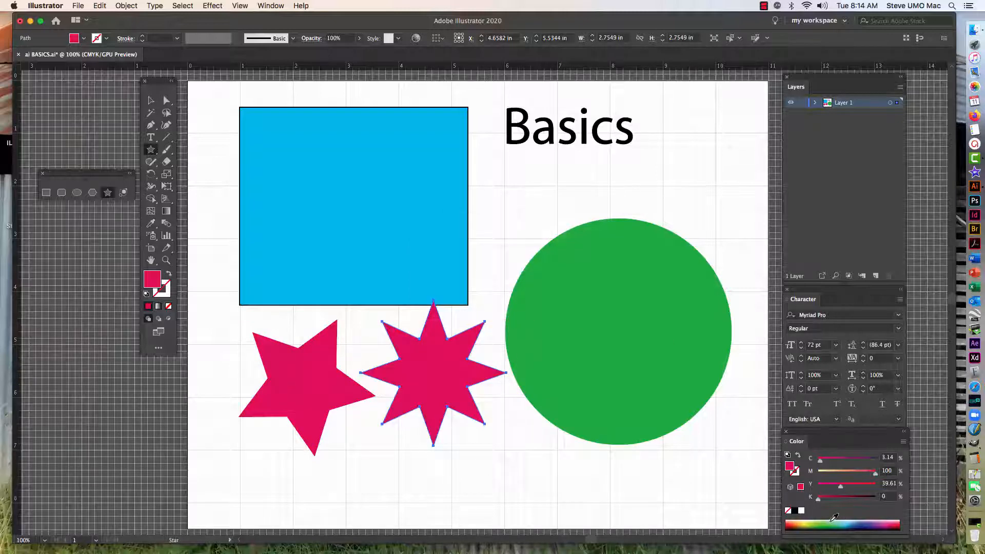
# Step: Fill the eight-pointed star with yellow, about C 13, M 5, Y 100, K 0, and move it down clear of the blue rectangle
pyautogui.click(804, 524)
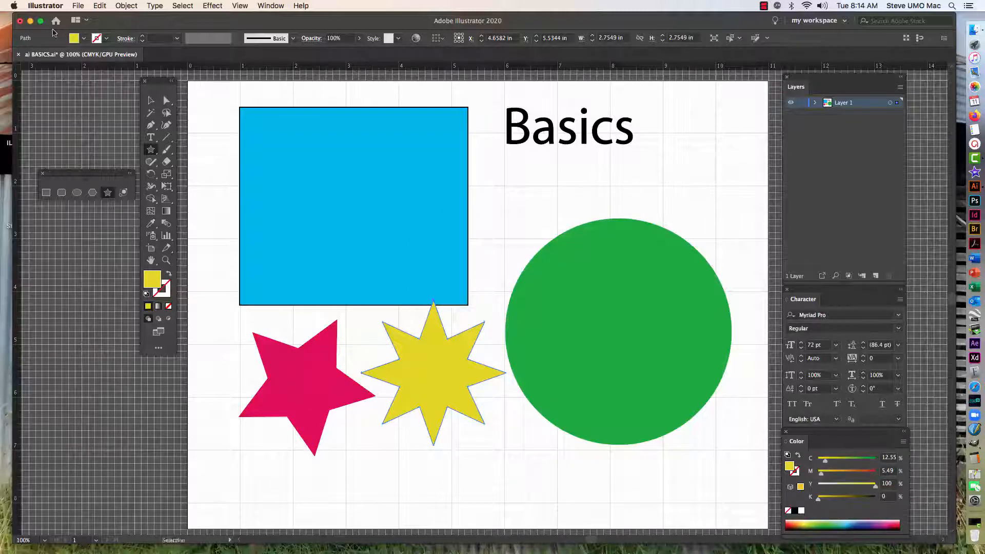
pyautogui.click(150, 100)
pyautogui.moveTo(430, 363); pyautogui.dragTo(445, 425)
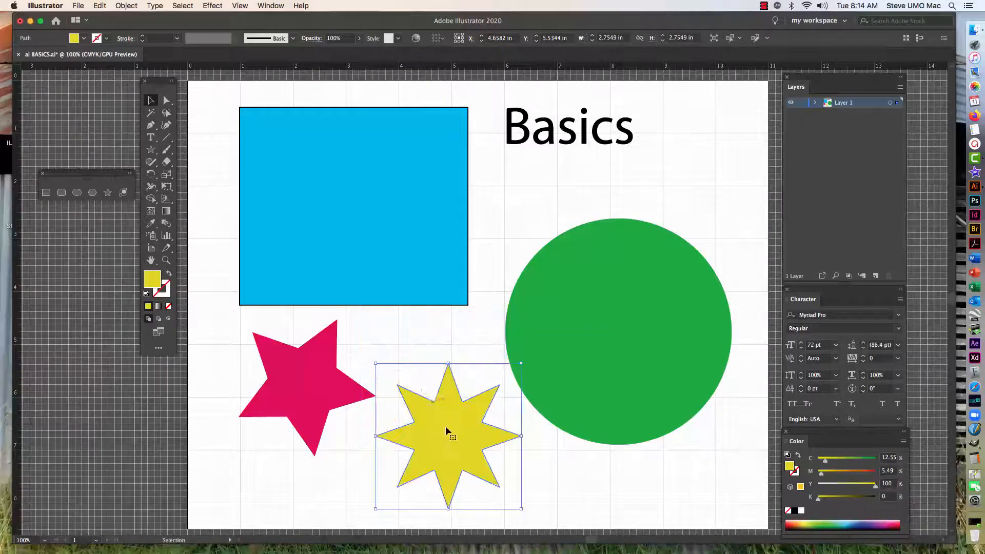
pyautogui.click(505, 196)
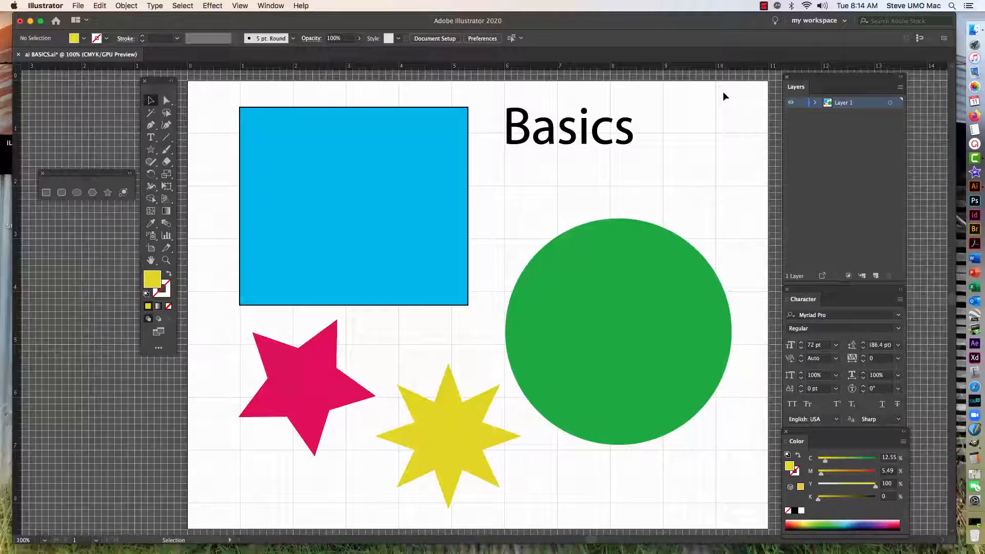
# Step: Examine the artwork's paths in Outline view and return to GPU Preview
pyautogui.click(240, 6)
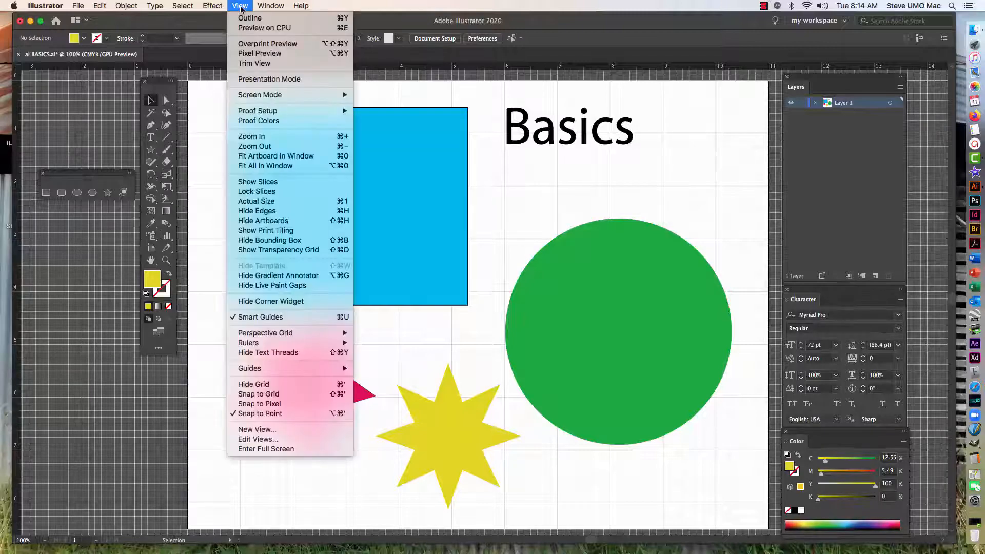
pyautogui.click(245, 19)
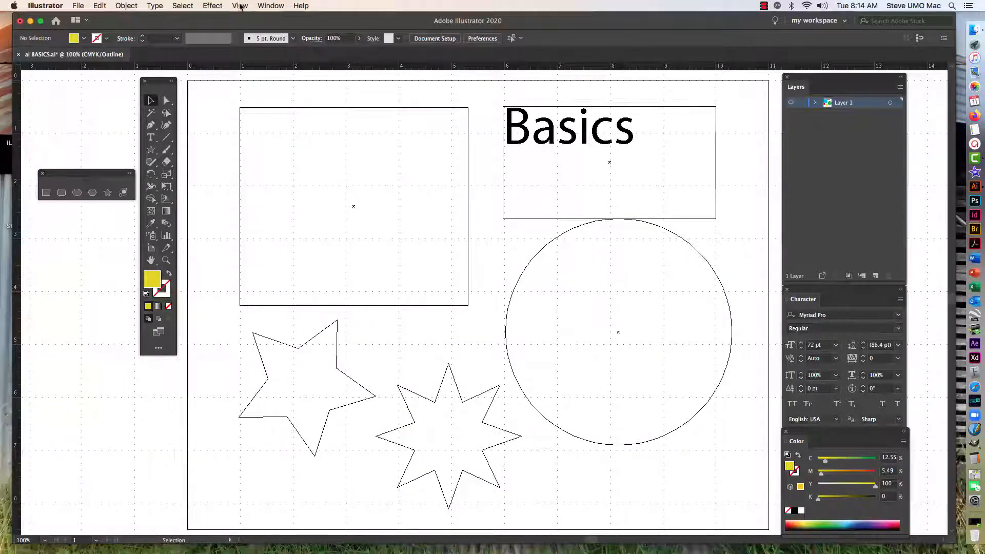
pyautogui.click(240, 7)
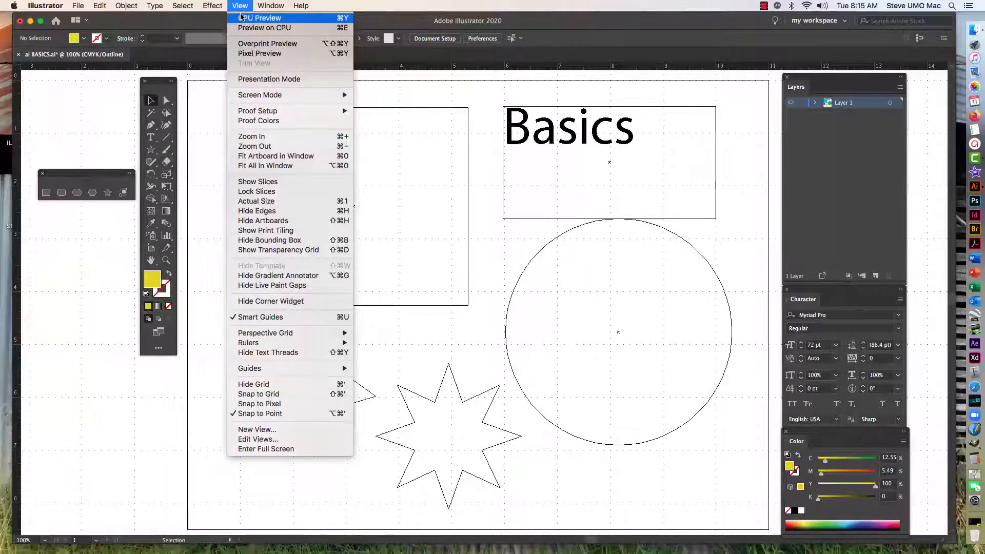
pyautogui.click(242, 17)
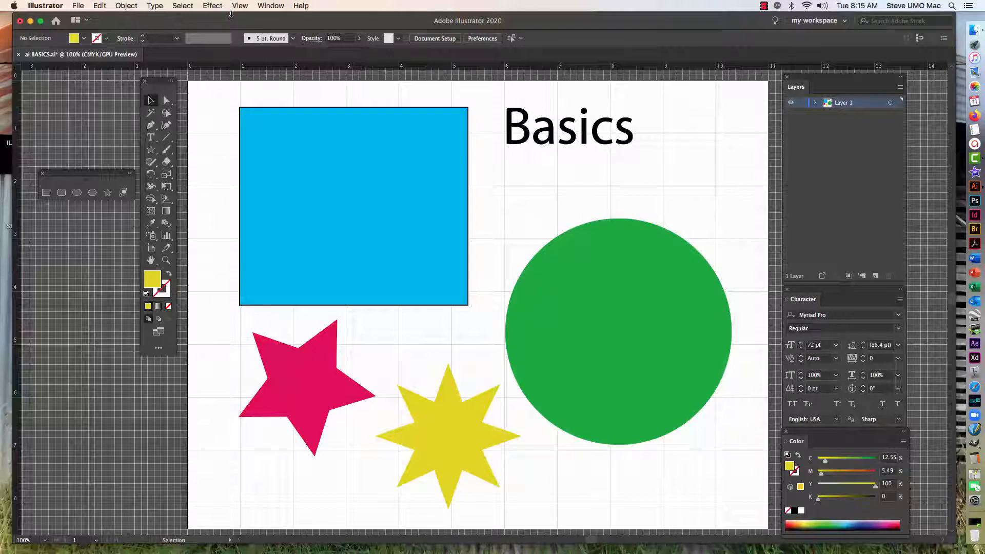
# Step: Set the "Basics" text in Garamond Regular and shrink its text frame closer around the word
pyautogui.click(527, 138)
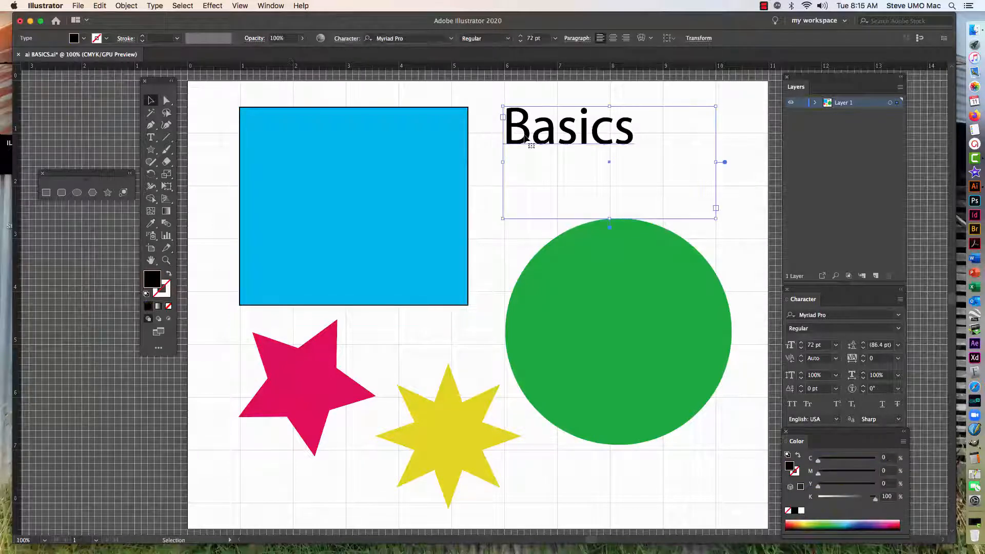
pyautogui.moveTo(610, 219); pyautogui.dragTo(610, 171)
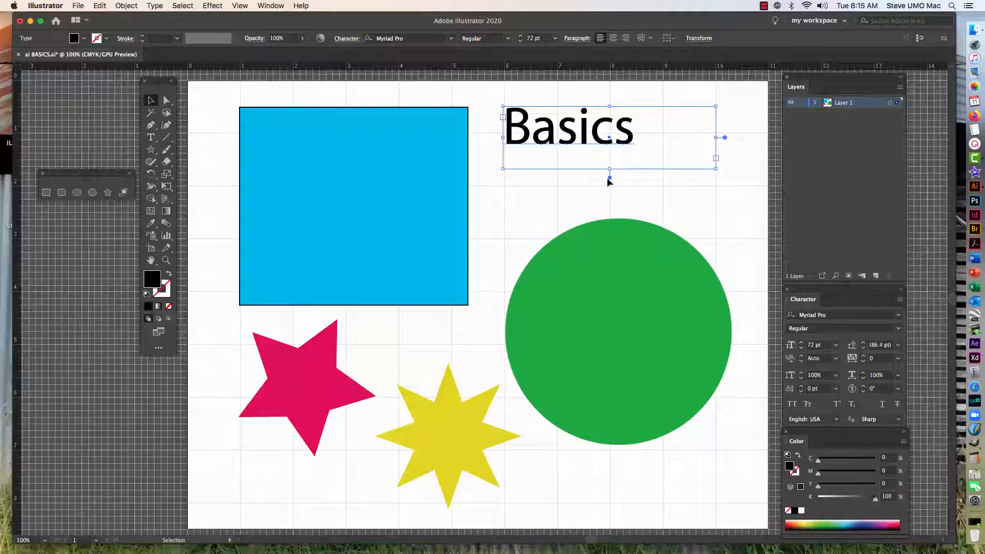
pyautogui.click(452, 39)
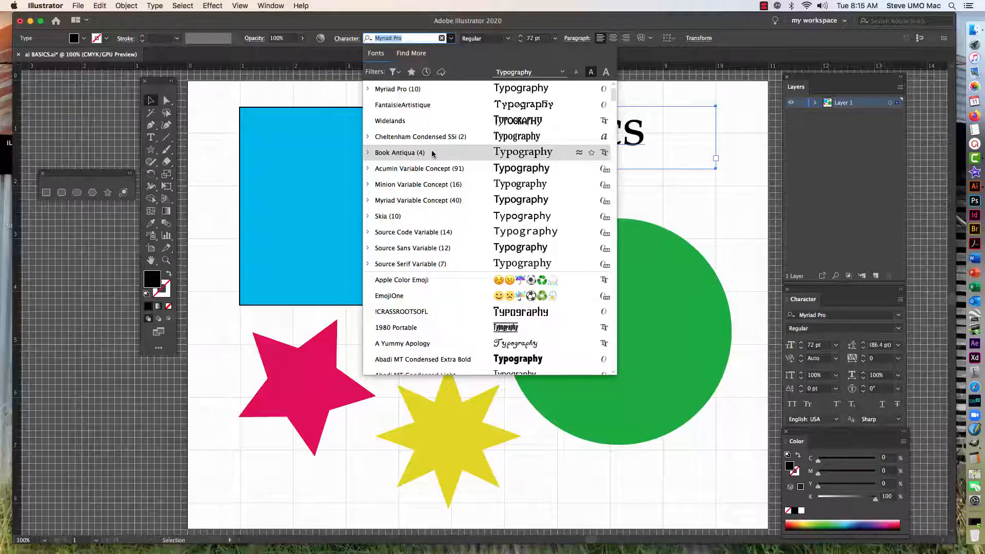
pyautogui.moveTo(613, 97); pyautogui.dragTo(611, 171)
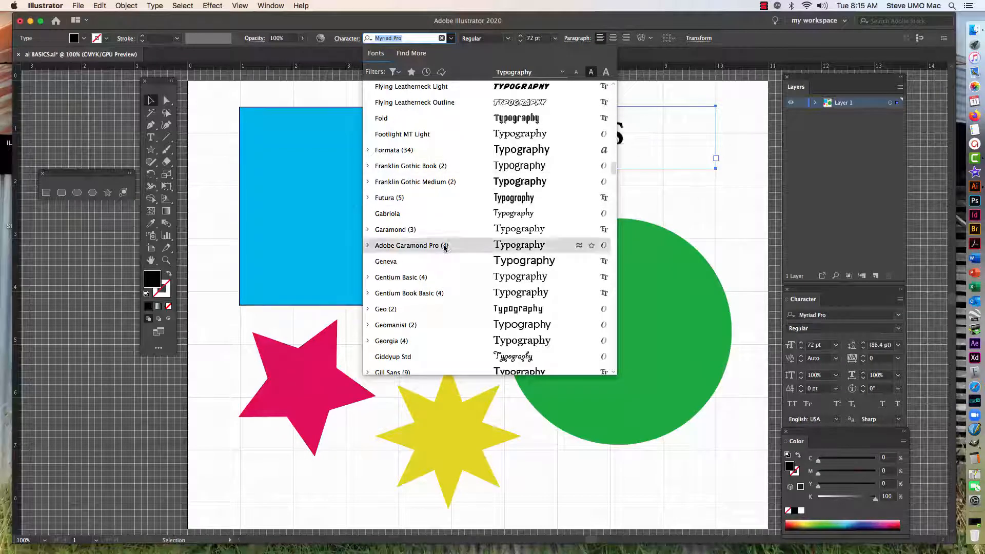
pyautogui.click(387, 230)
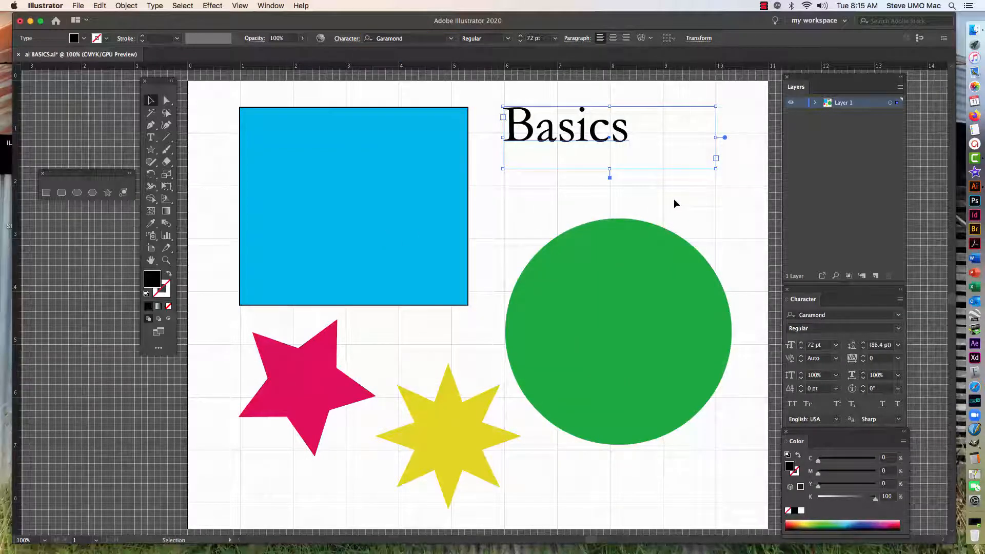
pyautogui.moveTo(716, 168); pyautogui.dragTo(700, 154)
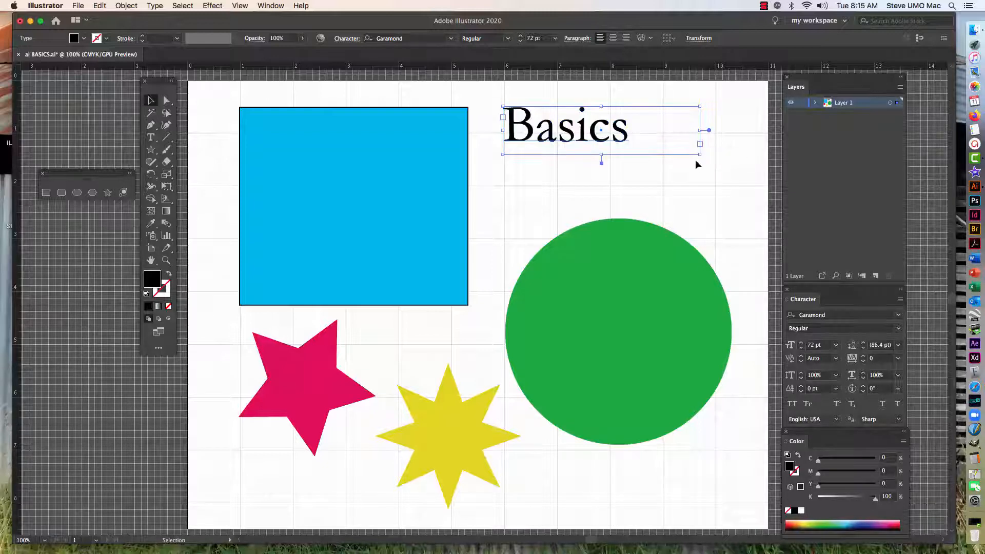
pyautogui.click(638, 169)
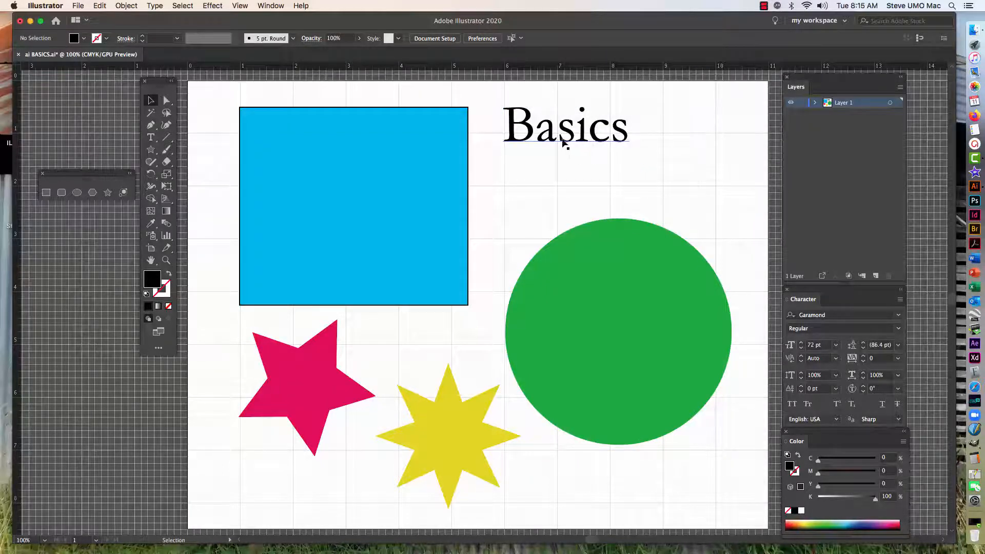
# Step: Duplicate the "Basics" text straight below the original and replace the copy's wording with "type"
pyautogui.moveTo(563, 142); pyautogui.dragTo(574, 199)
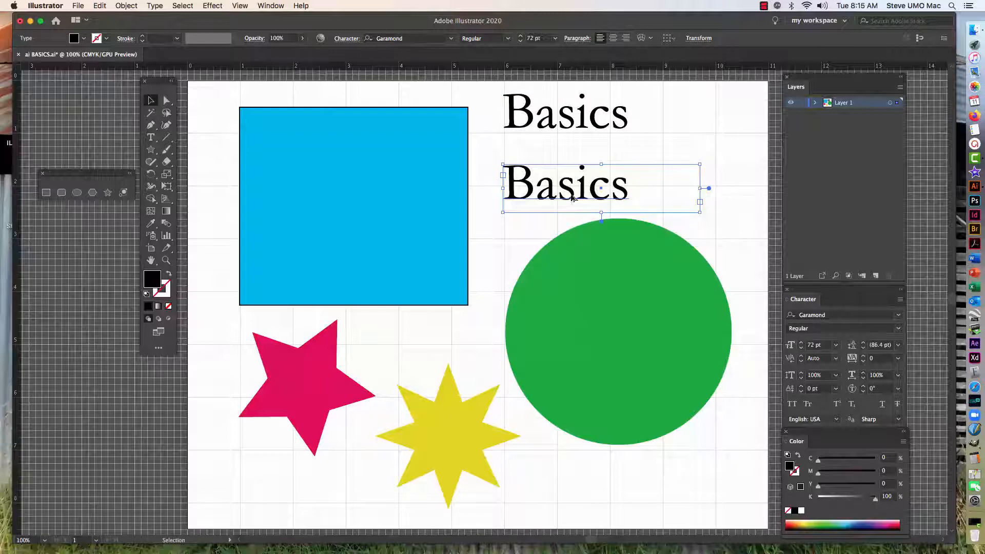
pyautogui.click(151, 139)
pyautogui.doubleClick(572, 193)
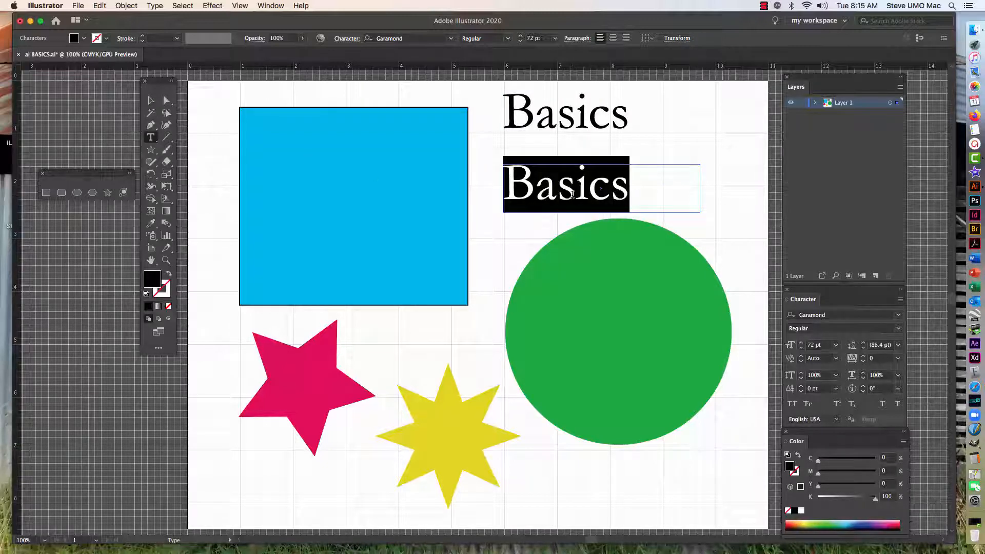
pyautogui.write('type')
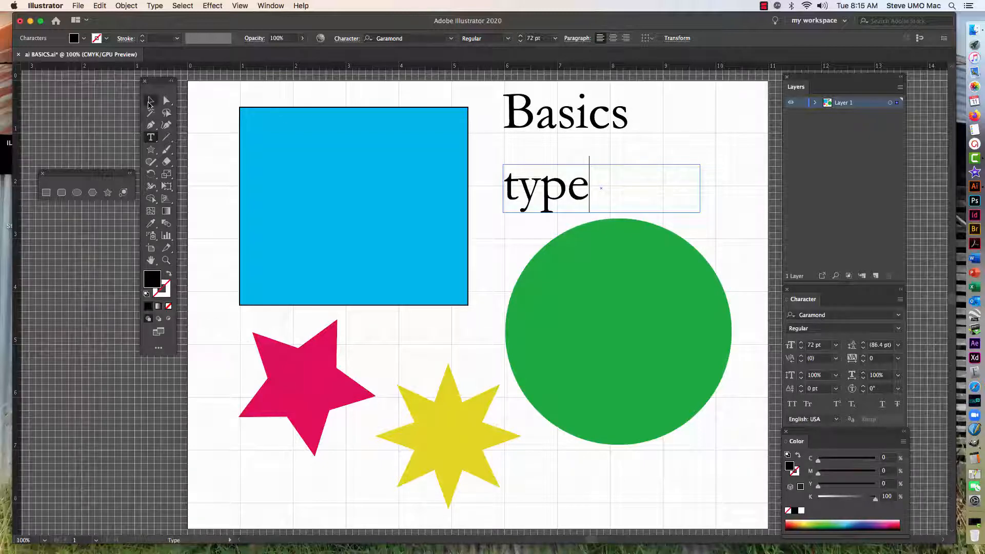
pyautogui.click(149, 101)
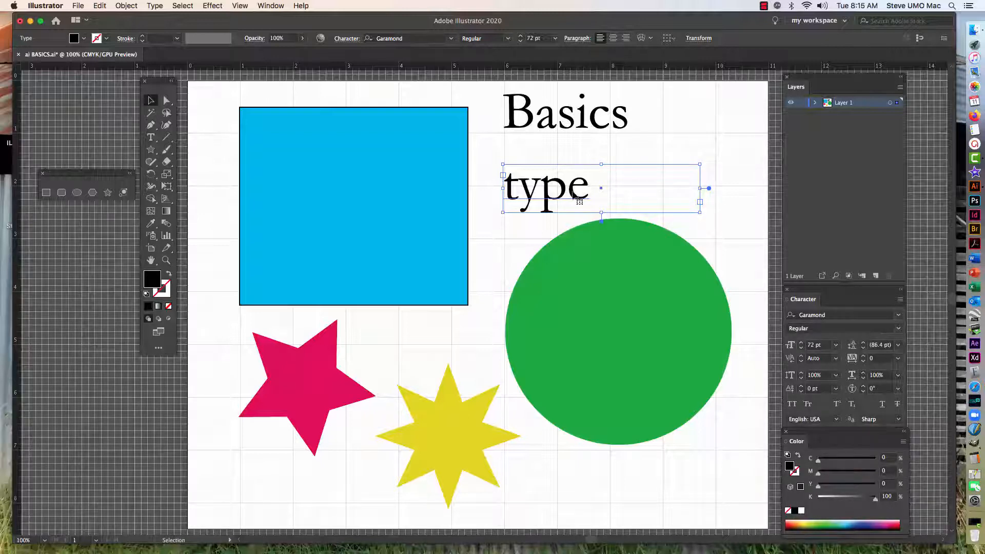
# Step: Convert the "type" text to outlines and deselect it
pyautogui.click(163, 7)
pyautogui.moveTo(199, 153)
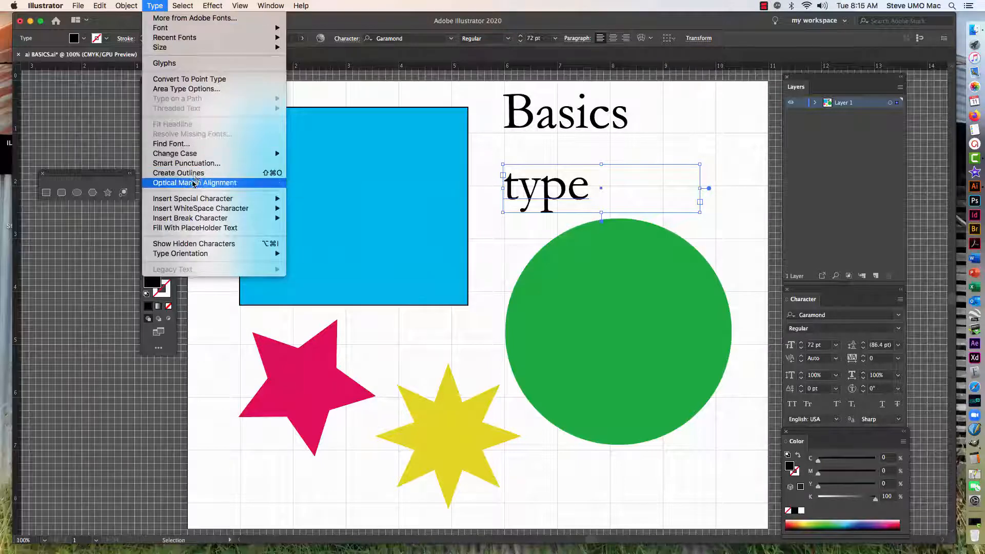
pyautogui.click(195, 173)
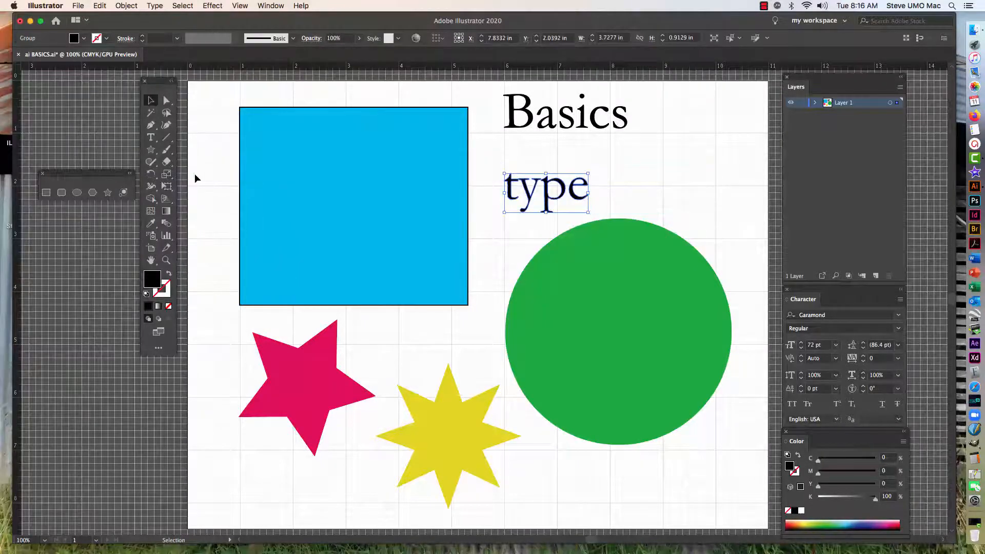
pyautogui.click(602, 177)
# Step: Compare the outlined "type" lettering with the live "Basics" text in Outline view, and return to GPU Preview
pyautogui.click(247, 6)
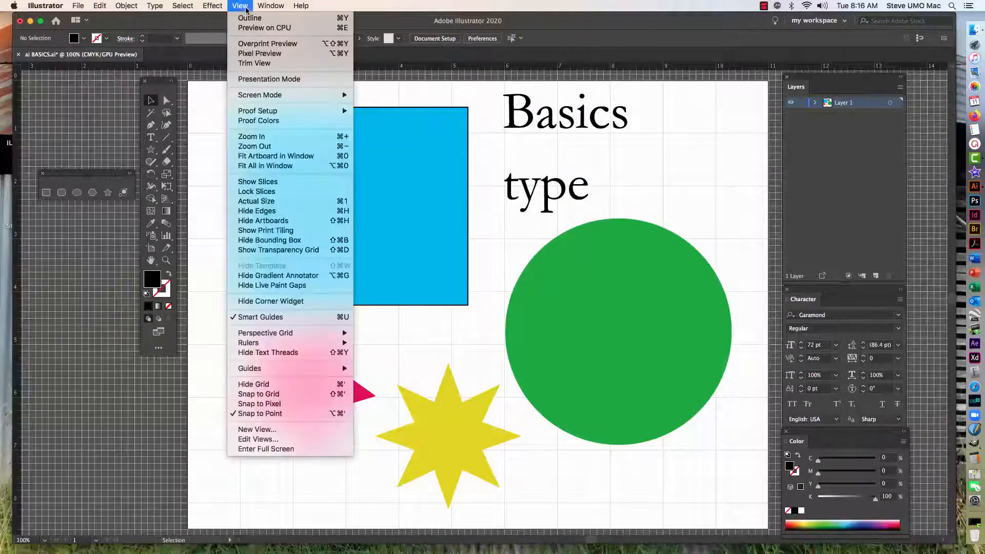
pyautogui.click(250, 20)
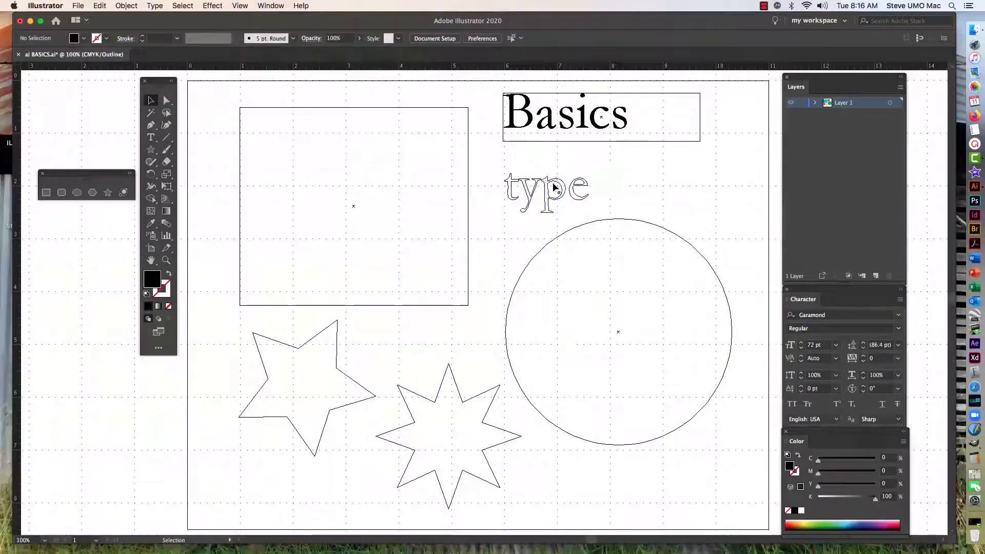
pyautogui.click(240, 6)
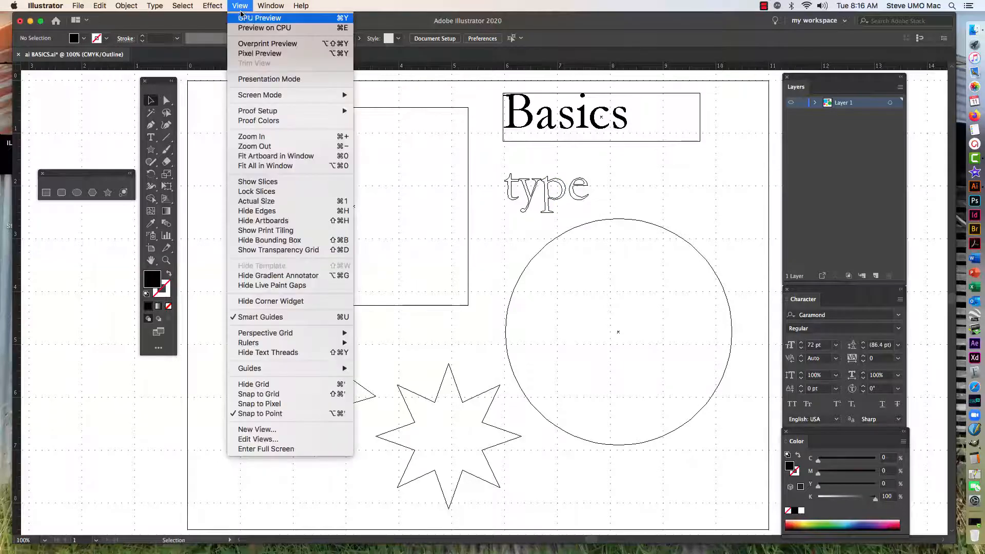
pyautogui.click(248, 21)
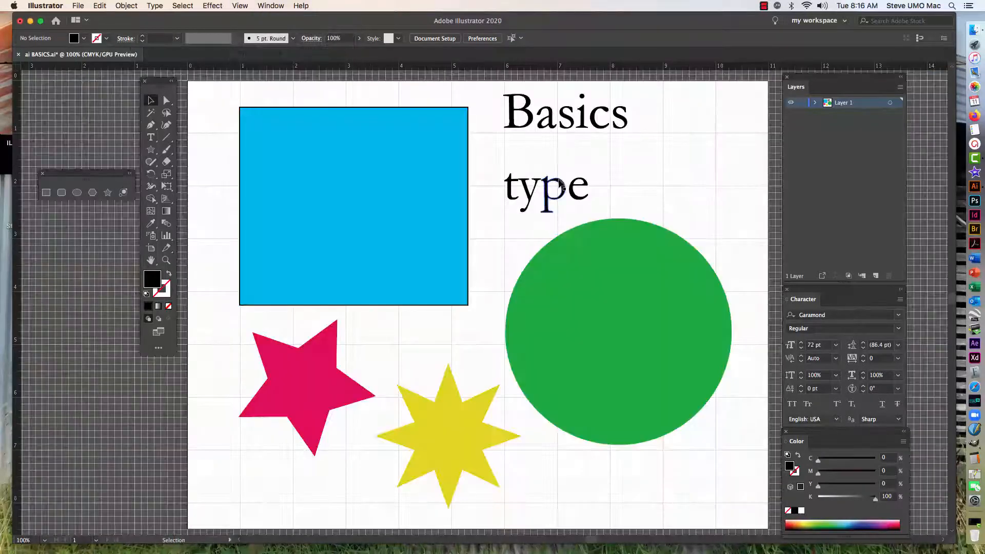
# Step: Enlarge the outlined "type" lettering to about 2.65 in wide, position it above the green circle, and fill it with pinkish red
pyautogui.click(560, 185)
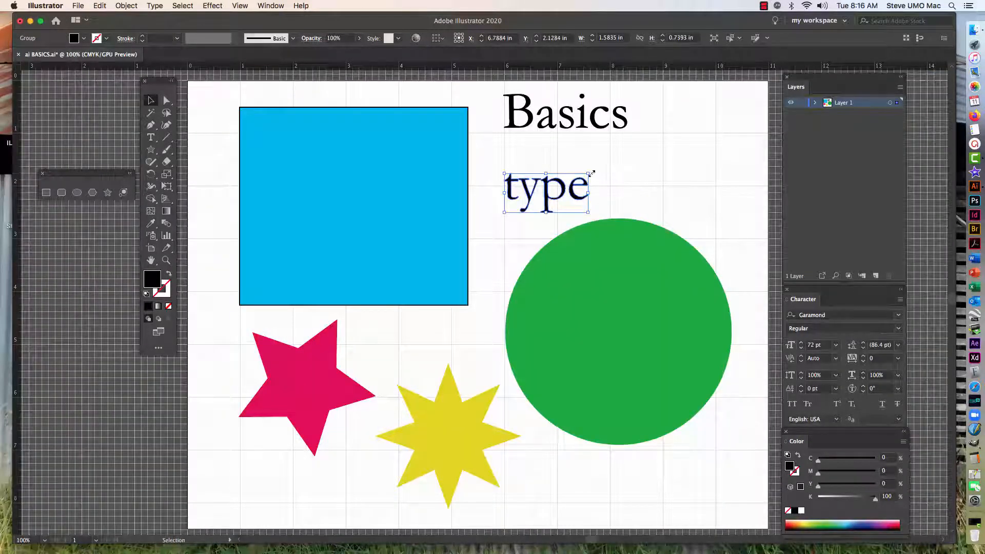
pyautogui.moveTo(587, 174); pyautogui.dragTo(667, 150)
pyautogui.moveTo(600, 164); pyautogui.dragTo(656, 167)
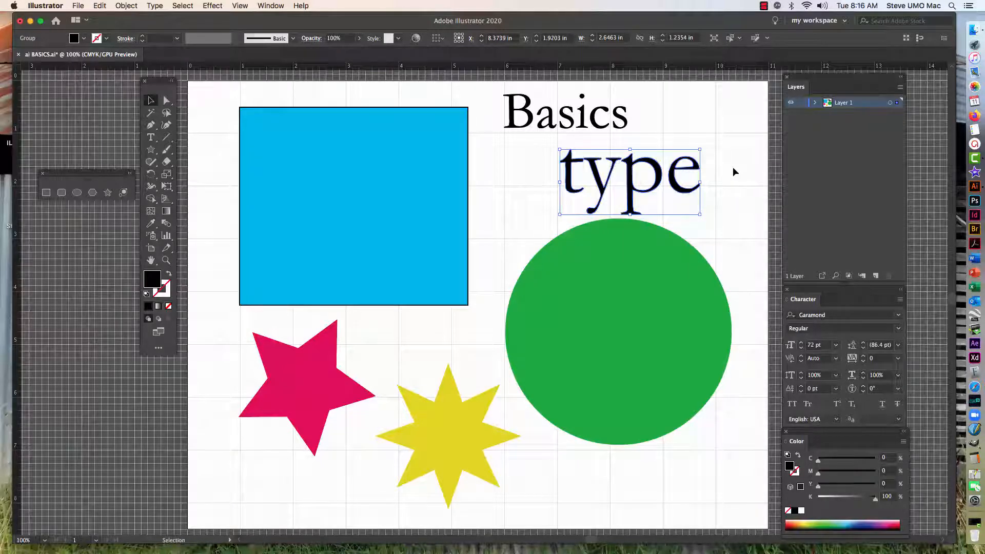
pyautogui.click(894, 523)
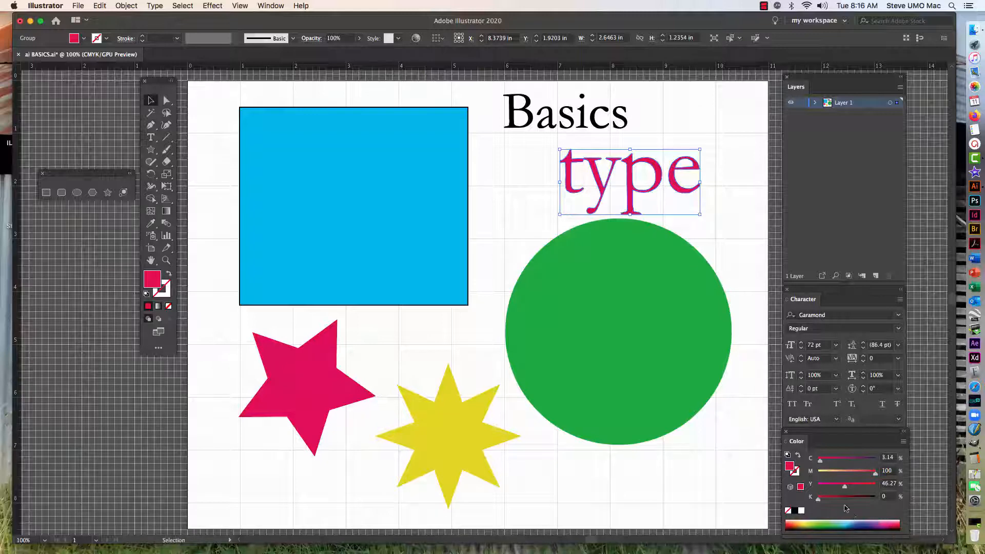
# Step: Ungroup the outlined "type" lettering into separate letters and deselect them
pyautogui.click(126, 6)
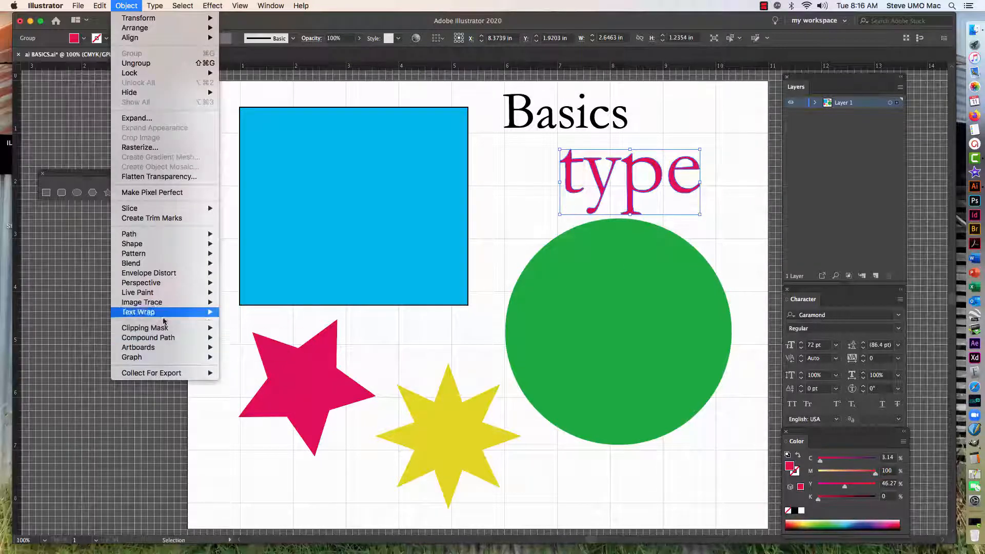
pyautogui.click(154, 67)
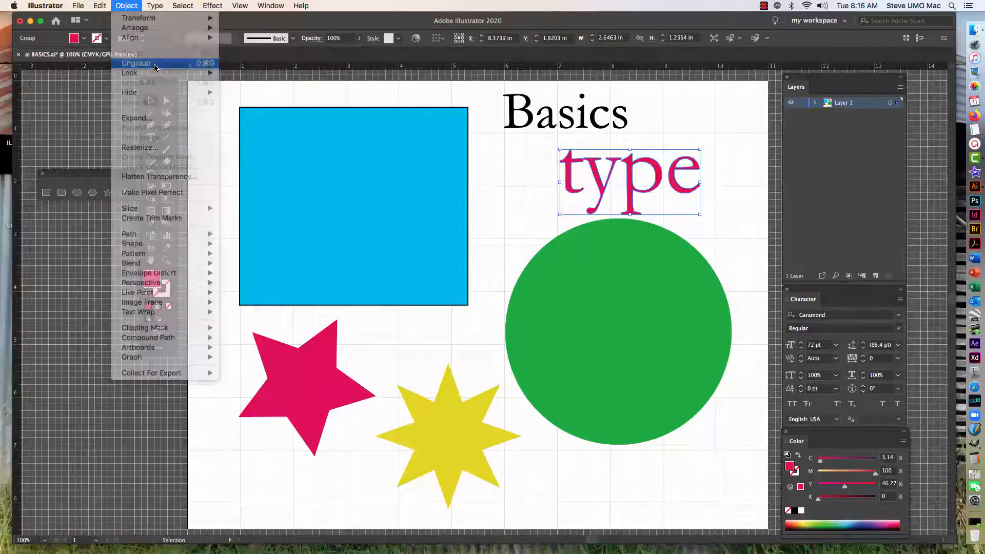
pyautogui.click(534, 182)
# Step: Nudge the letter "t" about 0.5 in to the left, away from the other letters of "type"
pyautogui.click(570, 175)
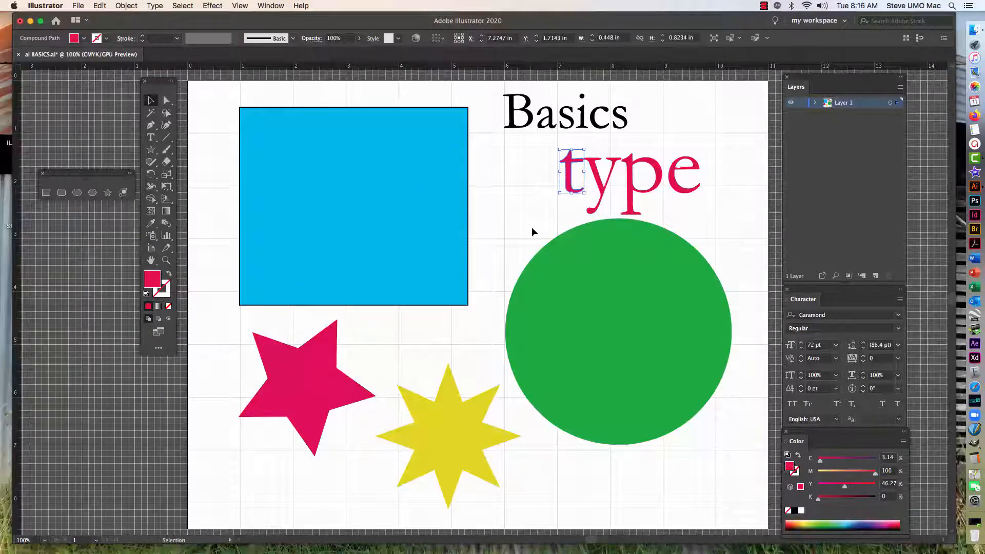
pyautogui.press('Left')
pyautogui.press('Left')
pyautogui.press('Left')
pyautogui.press('Left')
pyautogui.press('Left')
pyautogui.press('Left')
pyautogui.press('Left')
pyautogui.press('Left')
pyautogui.press('Left')
pyautogui.press('Left')
pyautogui.press('Left')
pyautogui.press('Left')
pyautogui.press('Left')
pyautogui.press('Left')
pyautogui.press('Left')
pyautogui.press('Left')
pyautogui.press('Left')
pyautogui.press('Left')
pyautogui.press('Left')
pyautogui.press('Left')
pyautogui.press('Left')
pyautogui.press('Left')
pyautogui.press('Left')
pyautogui.press('Left')
pyautogui.press('Left')
pyautogui.press('Left')
pyautogui.press('Left')
pyautogui.press('Left')
pyautogui.press('Left')
pyautogui.press('Left')
pyautogui.press('Left')
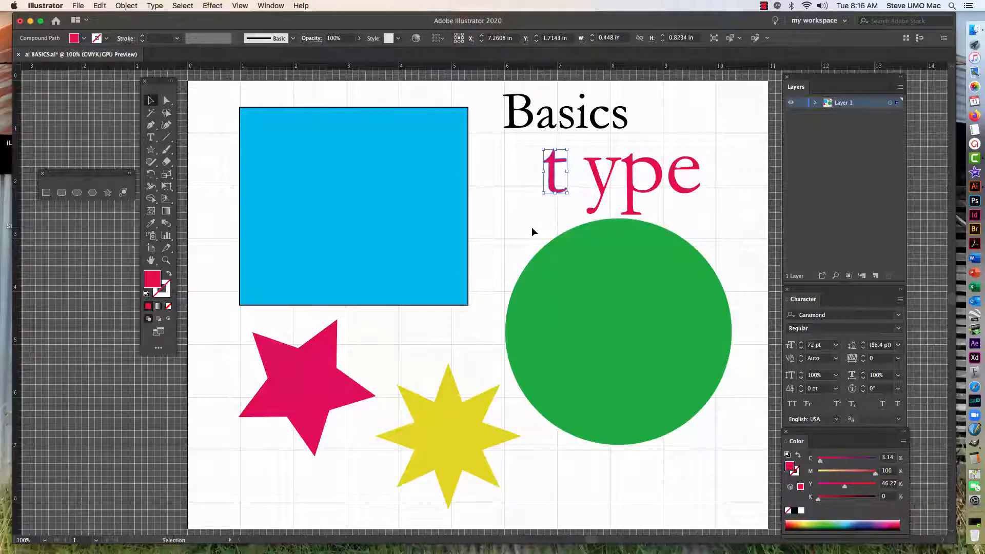
pyautogui.press('Left')
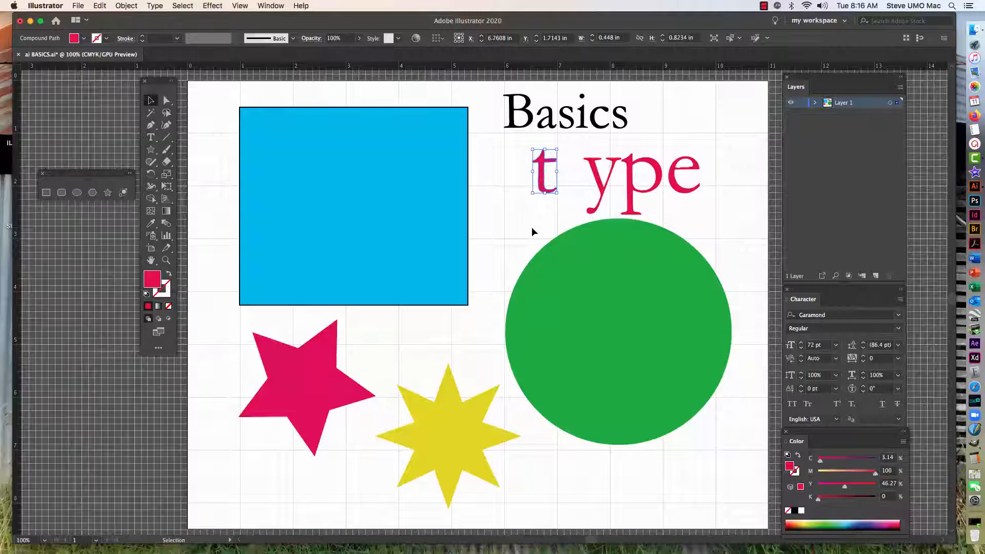
# Step: Nudge the letter "y" about 0.35 in to the left, closer to the letter "t"
pyautogui.click(597, 178)
pyautogui.press('Left')
pyautogui.press('Left')
pyautogui.press('Left')
pyautogui.press('Left')
pyautogui.press('Left')
pyautogui.press('Left')
pyautogui.press('Left')
pyautogui.press('Left')
pyautogui.press('Left')
pyautogui.press('Left')
pyautogui.press('Left')
pyautogui.press('Left')
pyautogui.press('Left')
pyautogui.press('Left')
pyautogui.press('Left')
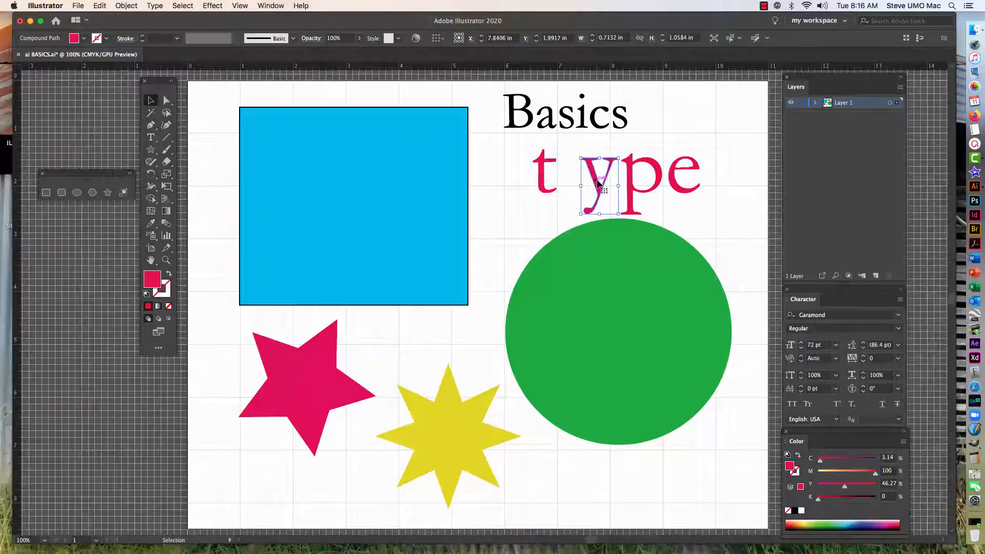
pyautogui.press('Left')
pyautogui.press('Left')
pyautogui.press('Left')
pyautogui.press('Left')
pyautogui.press('Left')
pyautogui.press('Left')
pyautogui.press('Left')
pyautogui.press('Left')
pyautogui.press('Left')
pyautogui.press('Left')
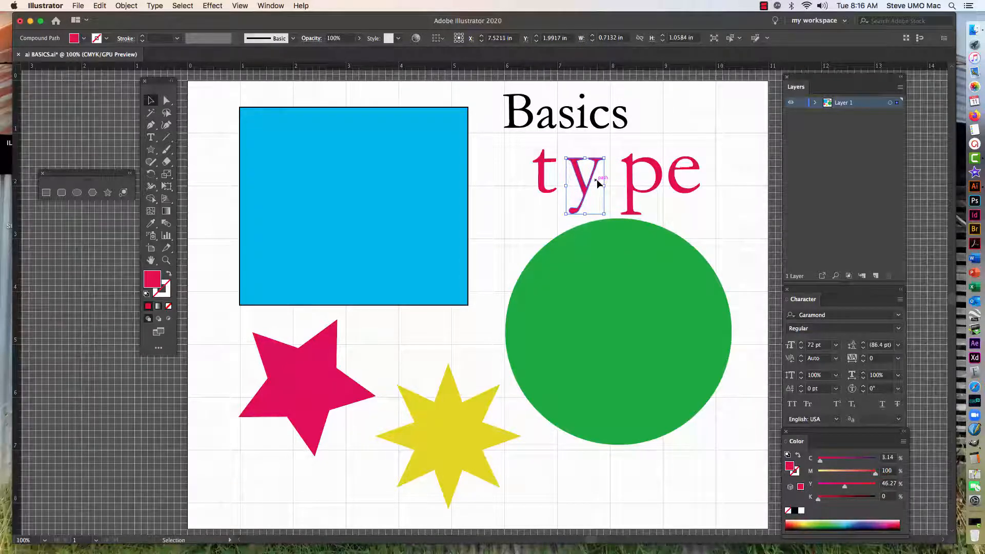
# Step: Nudge the letter "p" about 0.2 in to the left, closer to the letter "y"
pyautogui.click(631, 176)
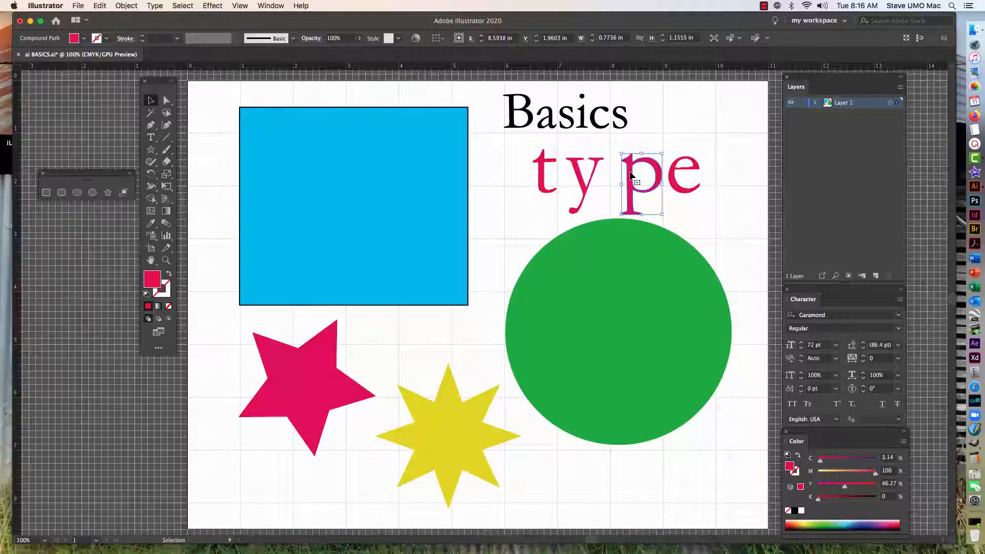
pyautogui.press('Left')
pyautogui.press('Left')
pyautogui.press('Left')
pyautogui.press('Left')
pyautogui.press('Left')
pyautogui.press('Left')
pyautogui.press('Left')
pyautogui.press('Left')
pyautogui.press('Left')
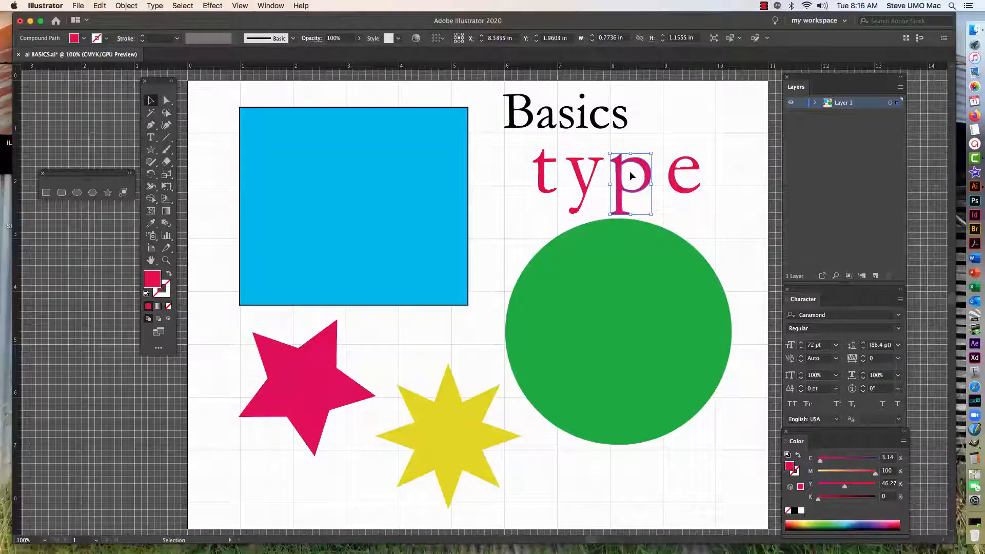
# Step: Nudge the letter "e" about 0.2 in to the left, closer to the letter "p", and deselect it
pyautogui.click(683, 175)
pyautogui.press('Left')
pyautogui.press('Left')
pyautogui.press('Left')
pyautogui.press('Left')
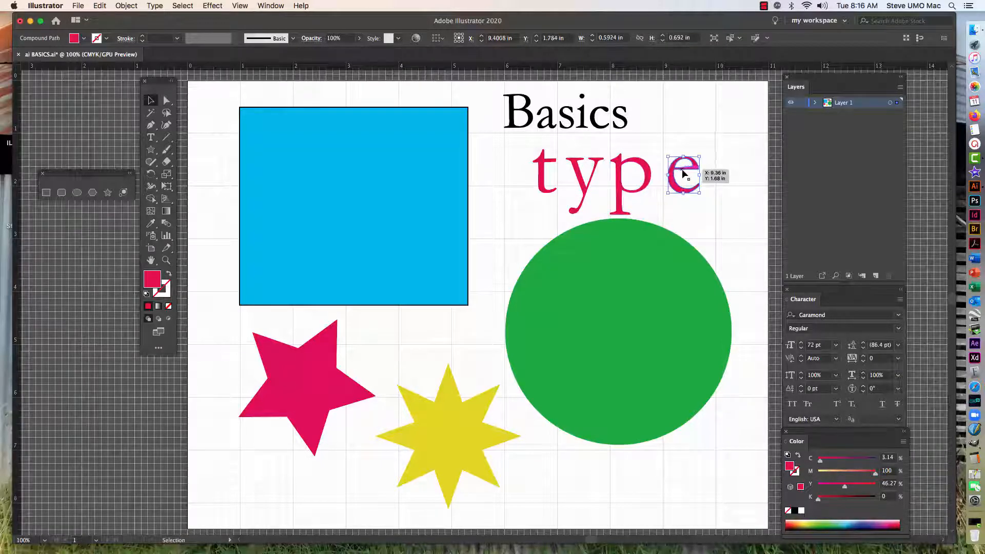
pyautogui.press('Left')
pyautogui.press('Left')
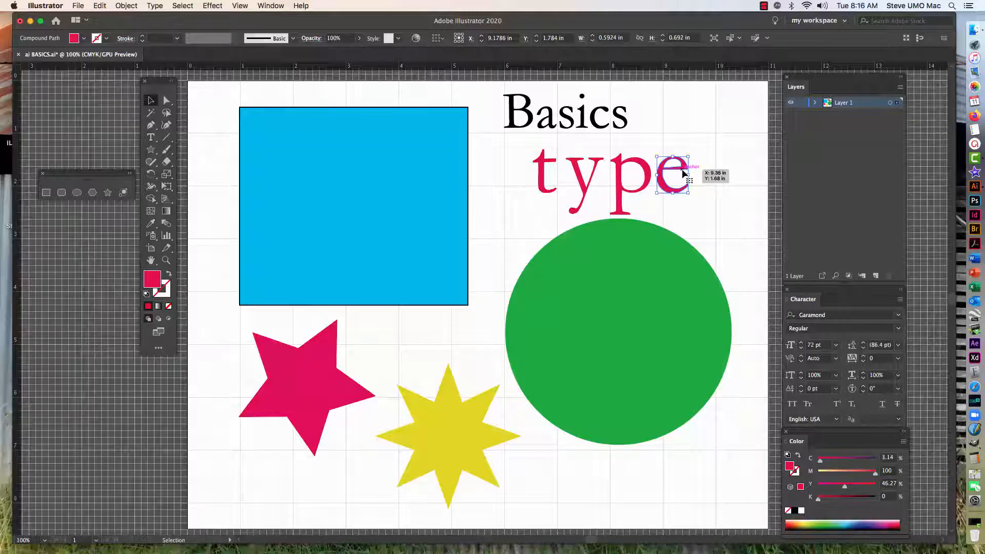
pyautogui.click(709, 162)
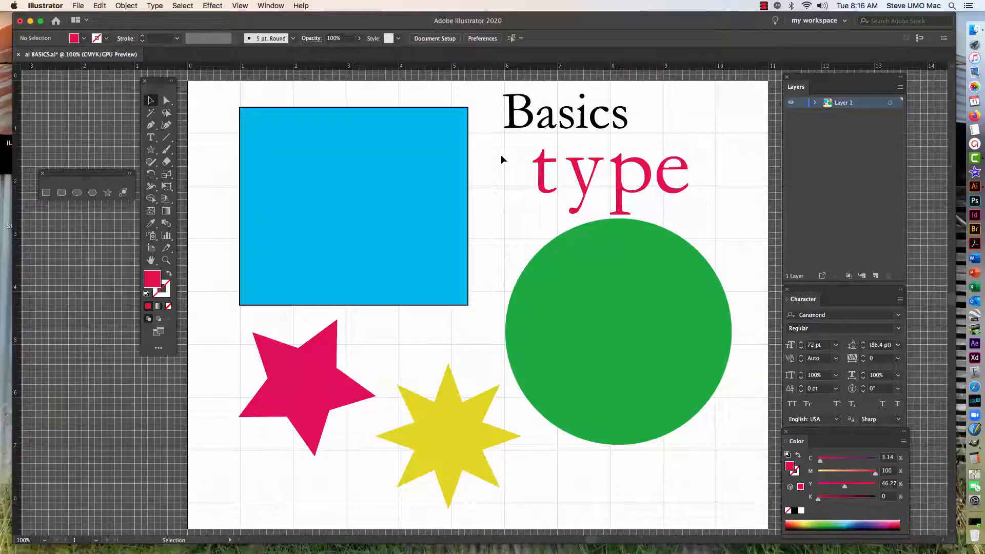
# Step: Group the four letters of "type" and move the group onto the lower part of the green circle
pyautogui.moveTo(499, 155); pyautogui.dragTo(694, 189)
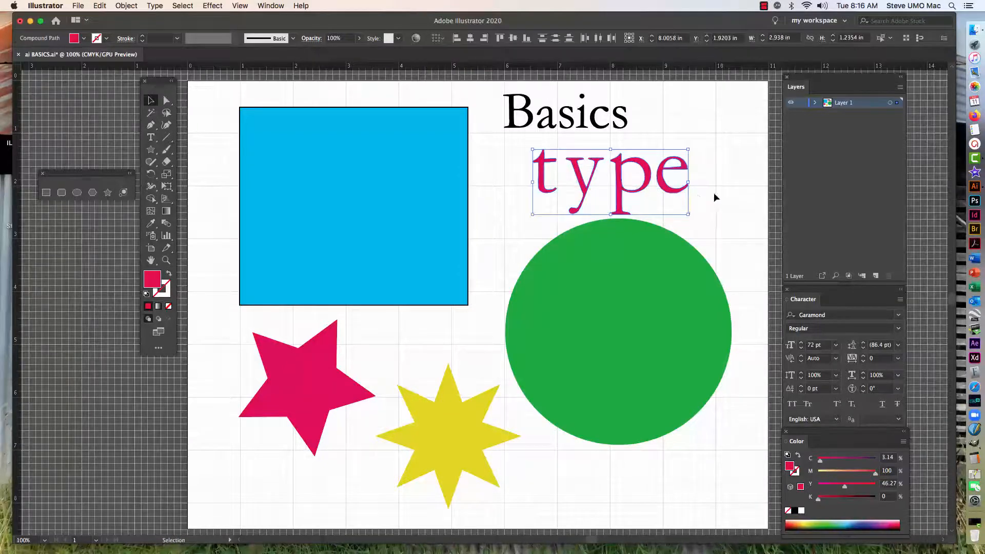
pyautogui.click(126, 5)
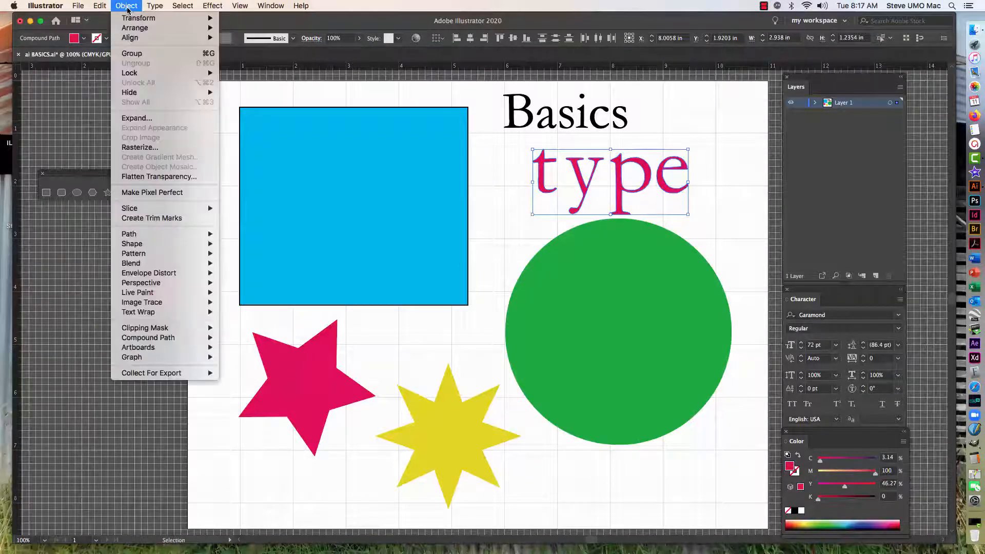
pyautogui.click(142, 54)
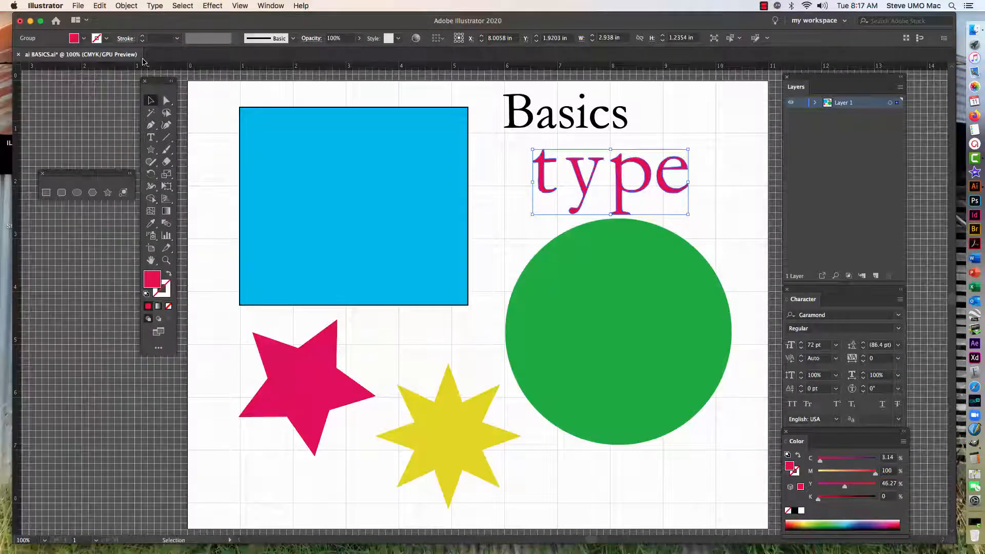
pyautogui.moveTo(671, 191); pyautogui.dragTo(675, 389)
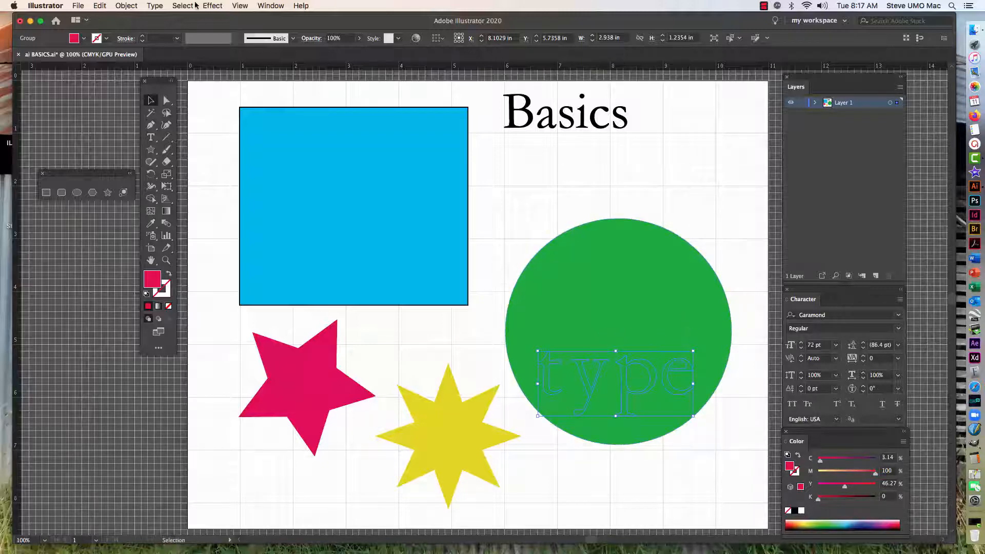
# Step: Bring the grouped "type" lettering in front of the green circle and fill it with white
pyautogui.click(128, 5)
pyautogui.moveTo(137, 29)
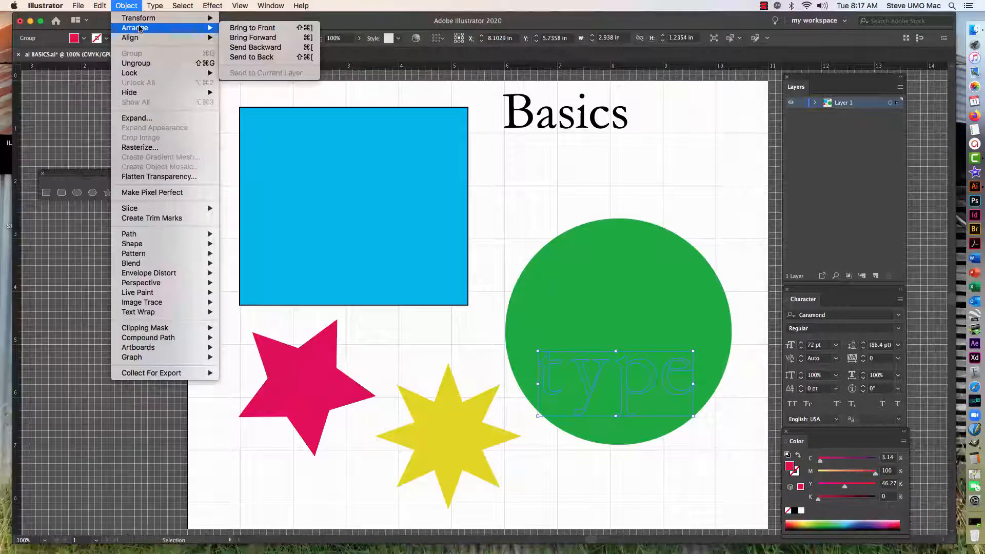
pyautogui.click(236, 30)
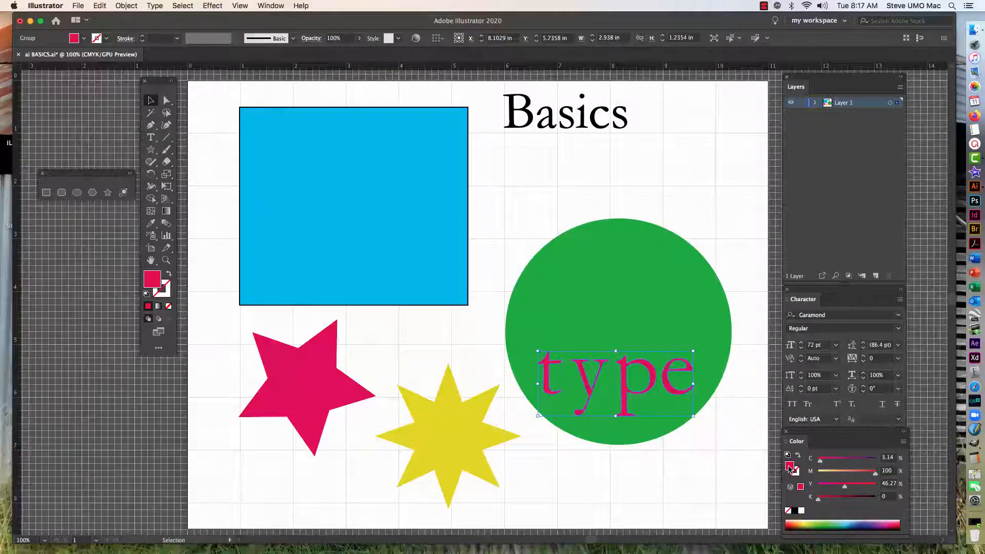
pyautogui.click(801, 511)
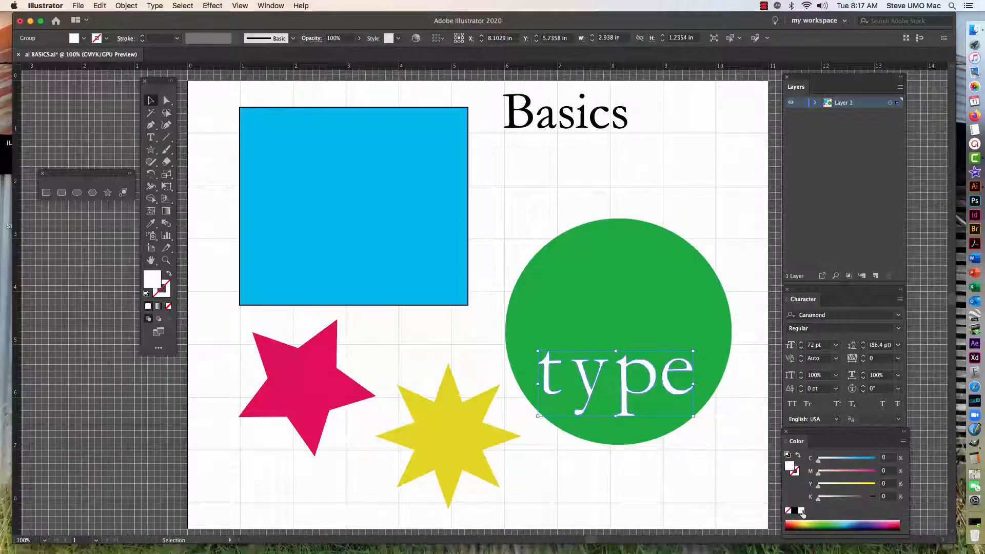
pyautogui.click(691, 479)
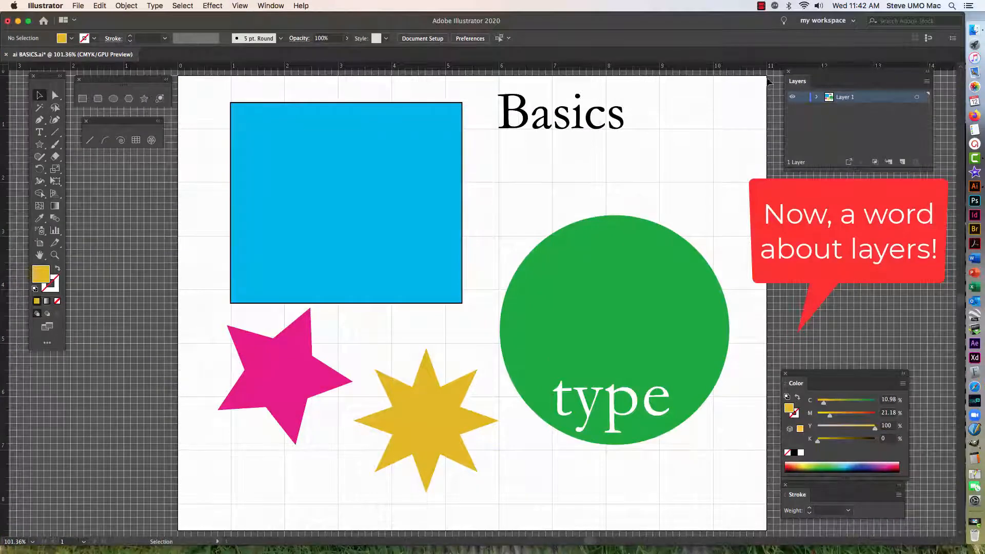
# Step: Reposition and lengthen the Layers panel, and look over the objects inside Layer 1
pyautogui.moveTo(812, 79); pyautogui.dragTo(802, 93)
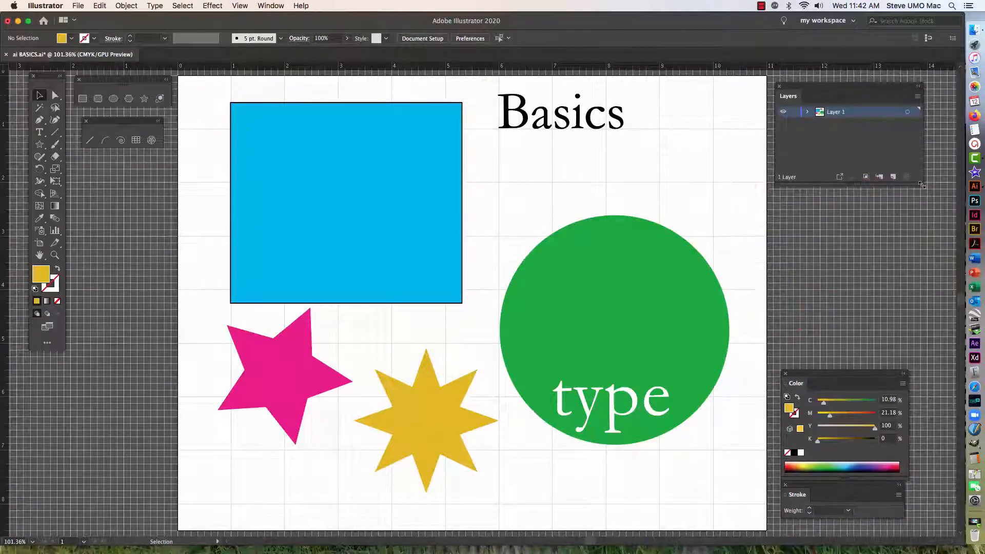
pyautogui.moveTo(922, 185); pyautogui.dragTo(915, 334)
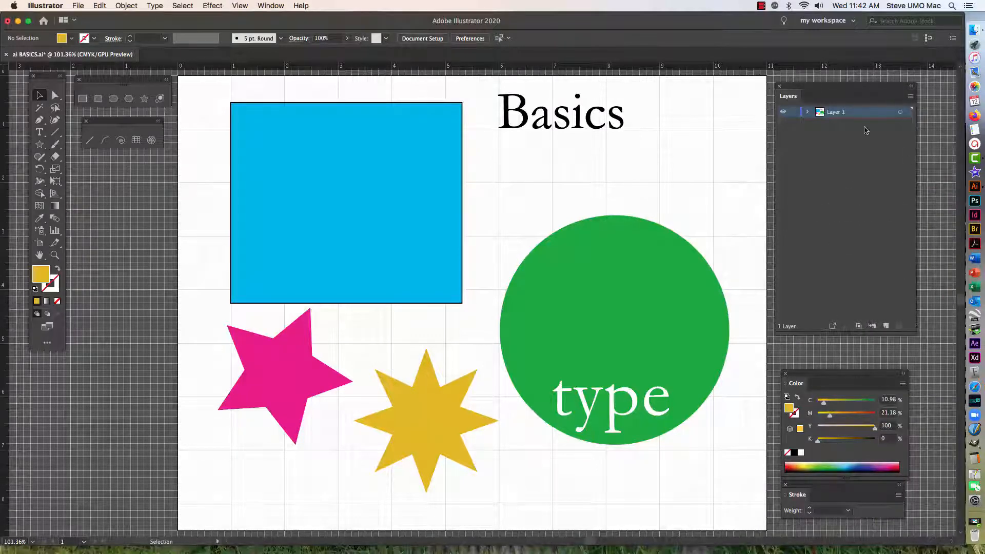
pyautogui.click(808, 113)
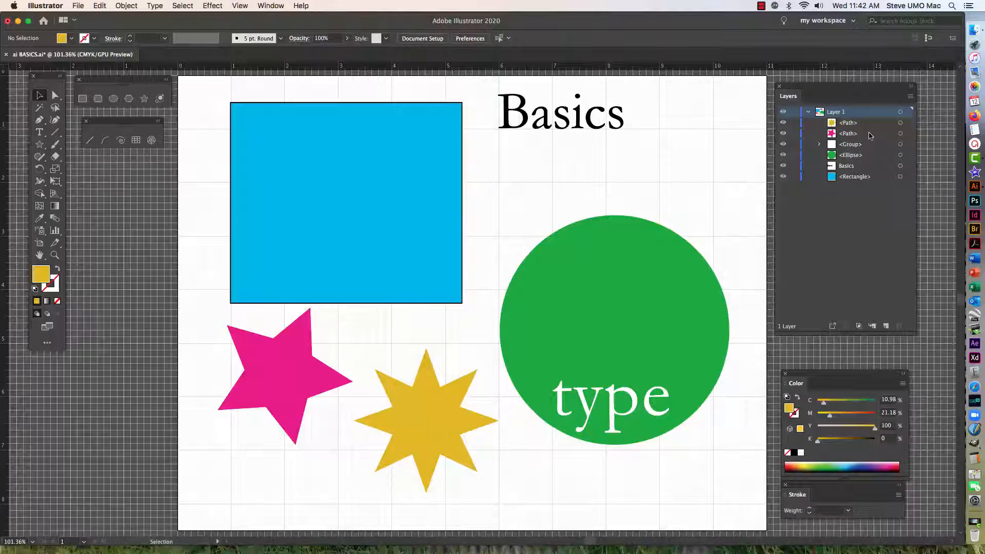
pyautogui.click(808, 113)
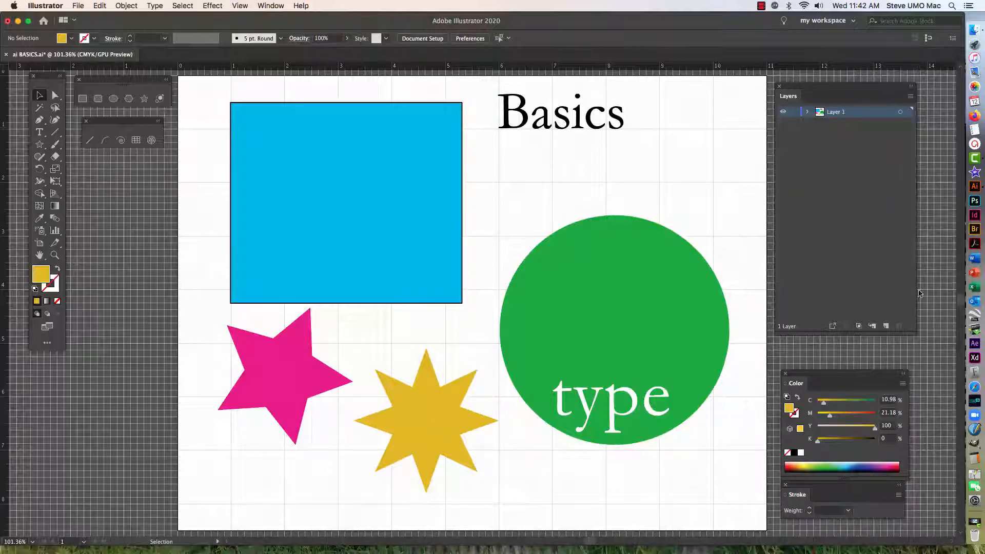
# Step: Add a new layer named GUIDES above Layer 1 and make it the active layer
pyautogui.click(886, 327)
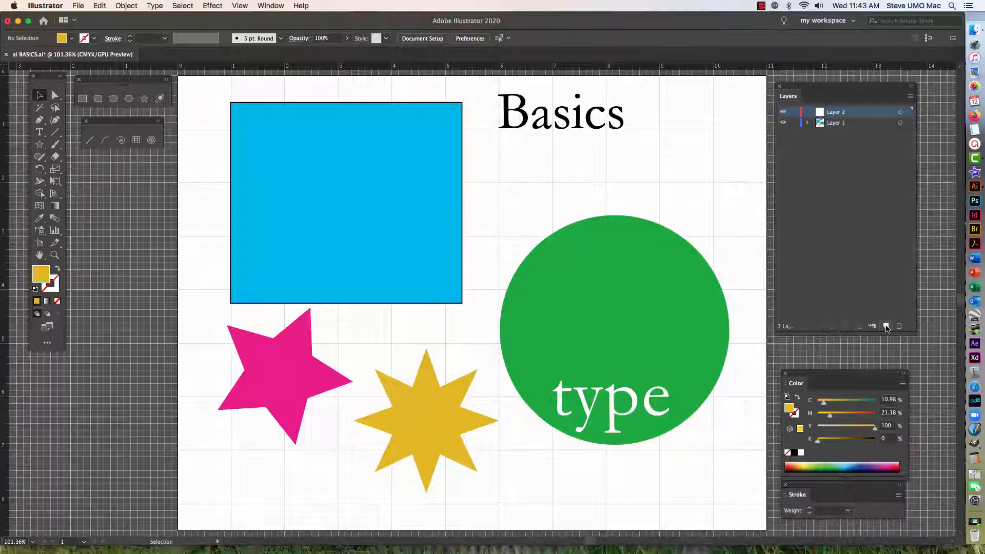
pyautogui.doubleClick(837, 112)
pyautogui.write('GUIDES')
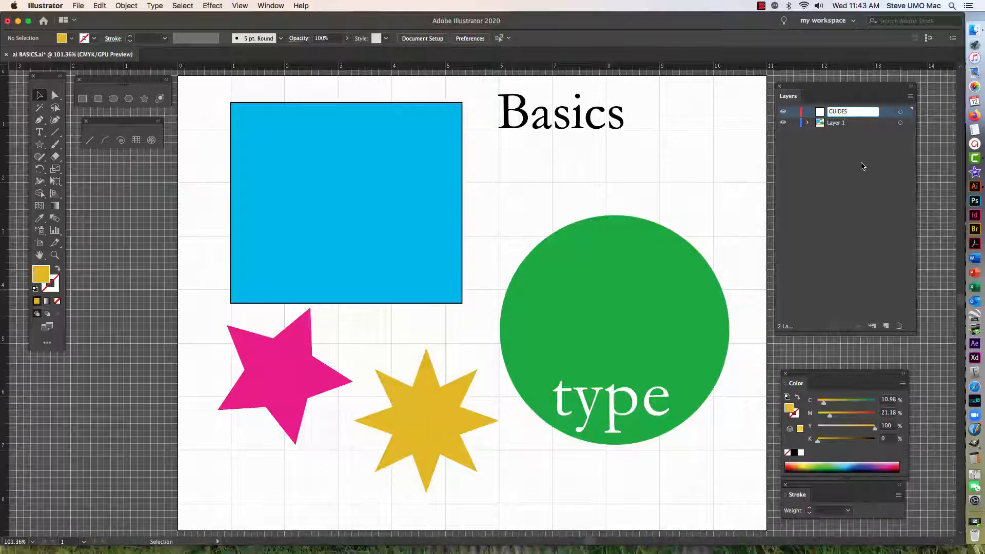
pyautogui.click(809, 118)
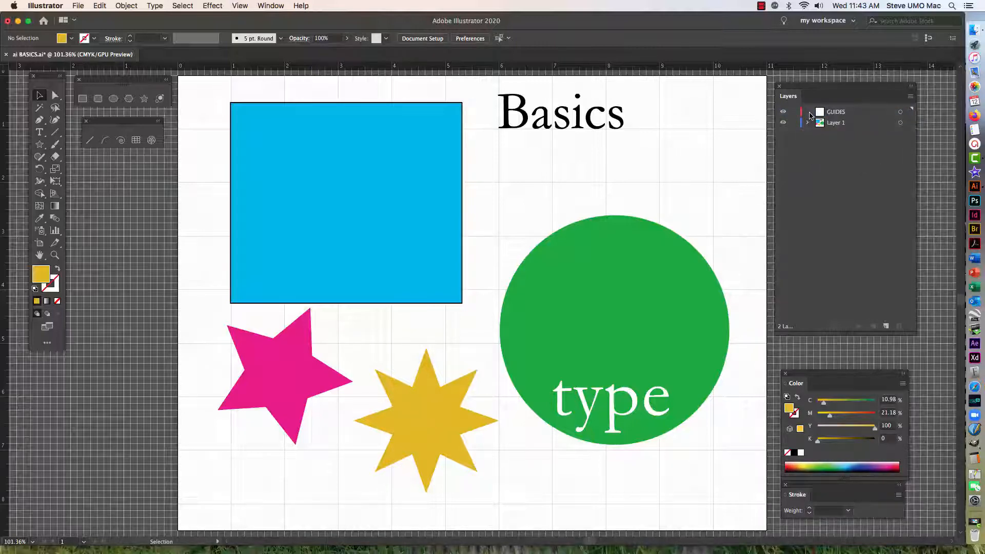
pyautogui.click(873, 115)
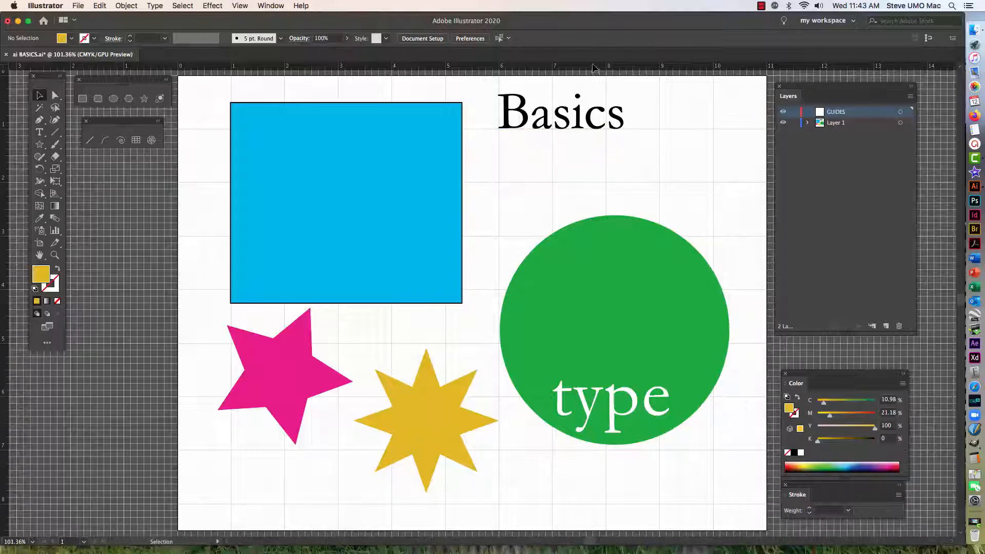
# Step: Place a horizontal guide at about 1 in and vertical guides along both side edges of the blue rectangle
pyautogui.moveTo(594, 106); pyautogui.dragTo(600, 129)
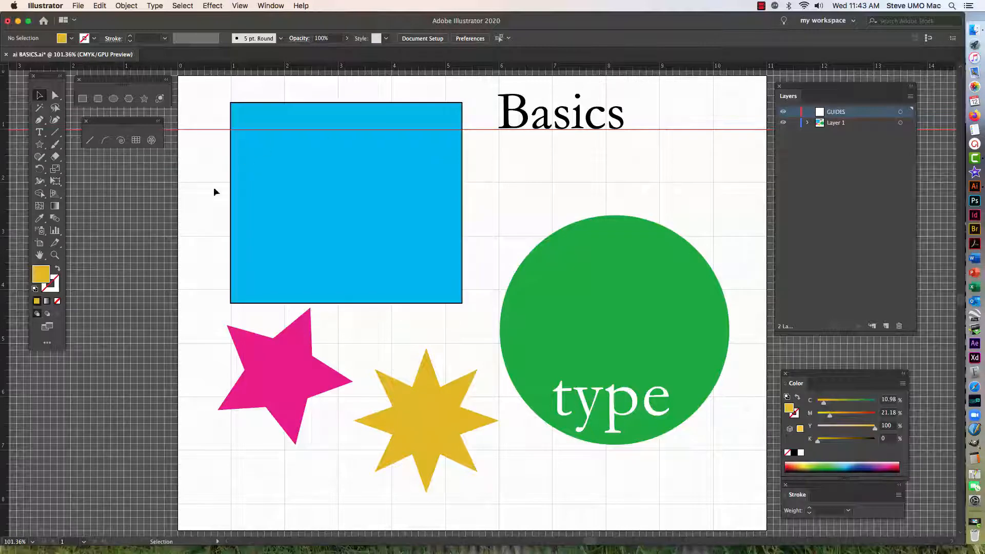
pyautogui.moveTo(4, 215); pyautogui.dragTo(230, 231)
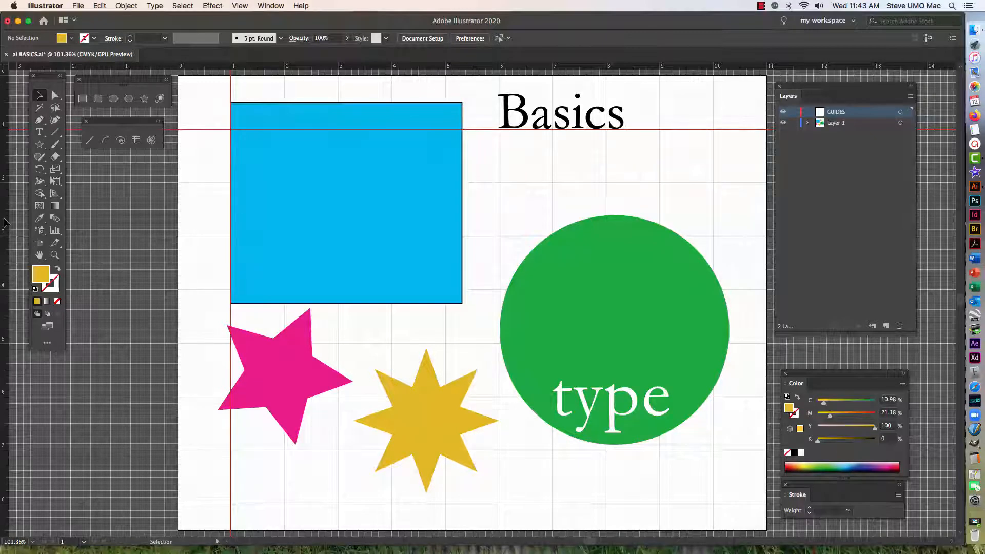
pyautogui.moveTo(5, 221); pyautogui.dragTo(145, 225)
pyautogui.moveTo(403, 236); pyautogui.dragTo(463, 237)
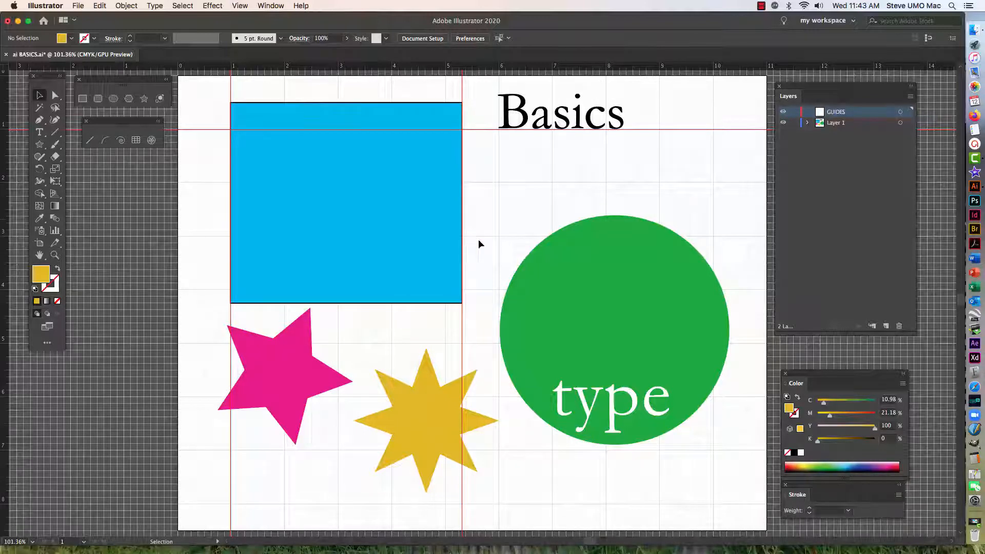
# Step: Add a vertical guide through the green circle at about 8.3 in and a horizontal guide at about 8 in
pyautogui.moveTo(18, 189); pyautogui.dragTo(477, 206)
pyautogui.moveTo(594, 221); pyautogui.dragTo(623, 223)
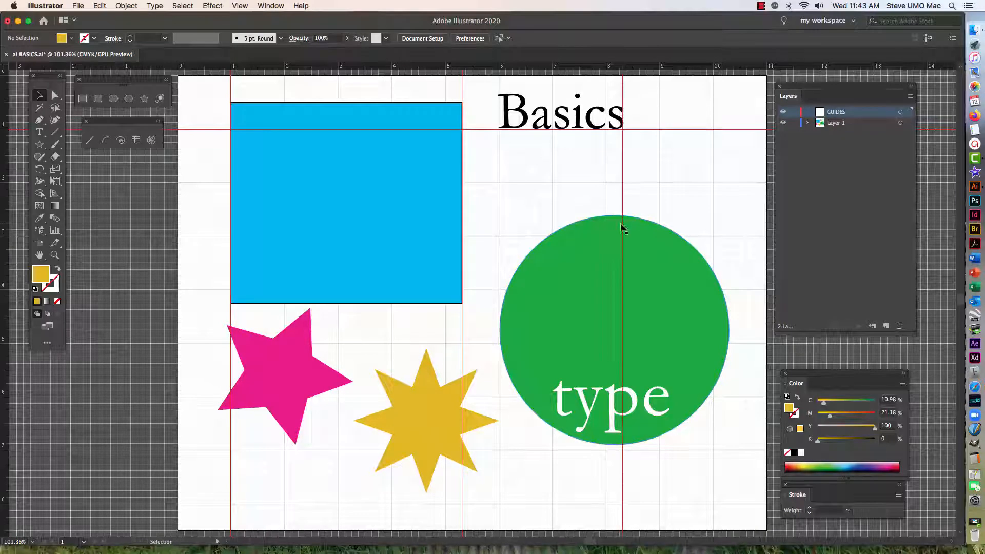
pyautogui.moveTo(413, 67); pyautogui.dragTo(412, 72)
pyautogui.moveTo(424, 419); pyautogui.dragTo(432, 504)
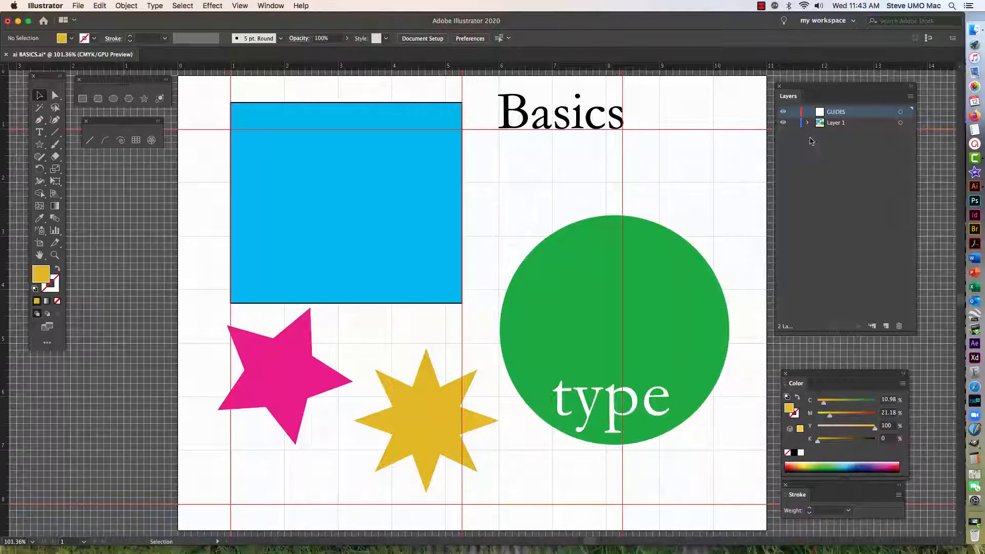
# Step: Hide and show again first Layer 1 and then the GUIDES layer to compare their contents
pyautogui.click(783, 122)
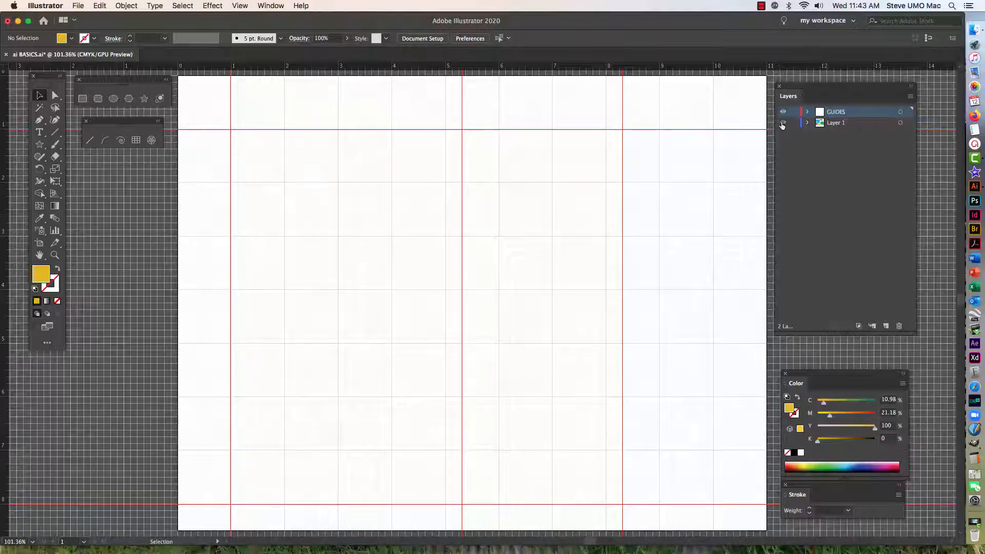
pyautogui.click(782, 123)
pyautogui.click(782, 111)
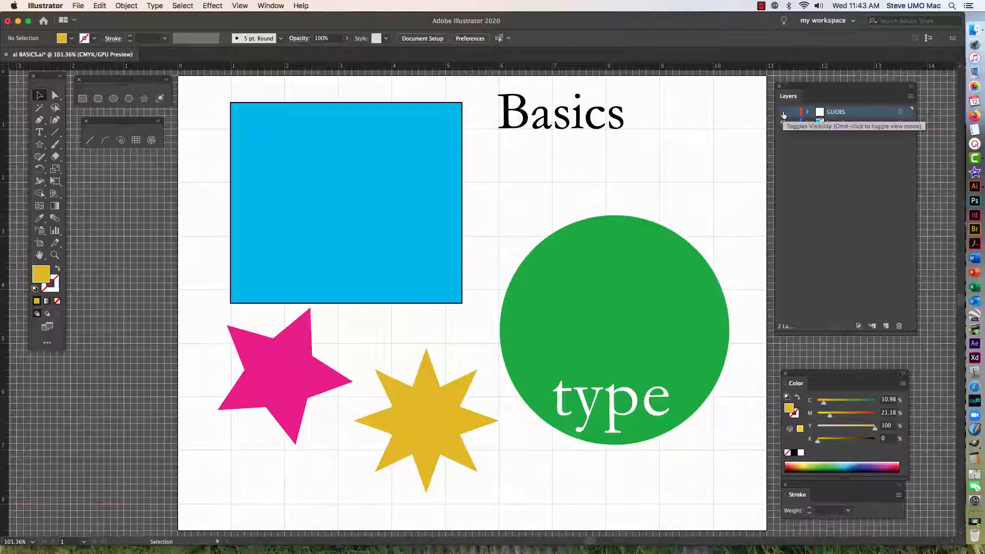
pyautogui.click(782, 111)
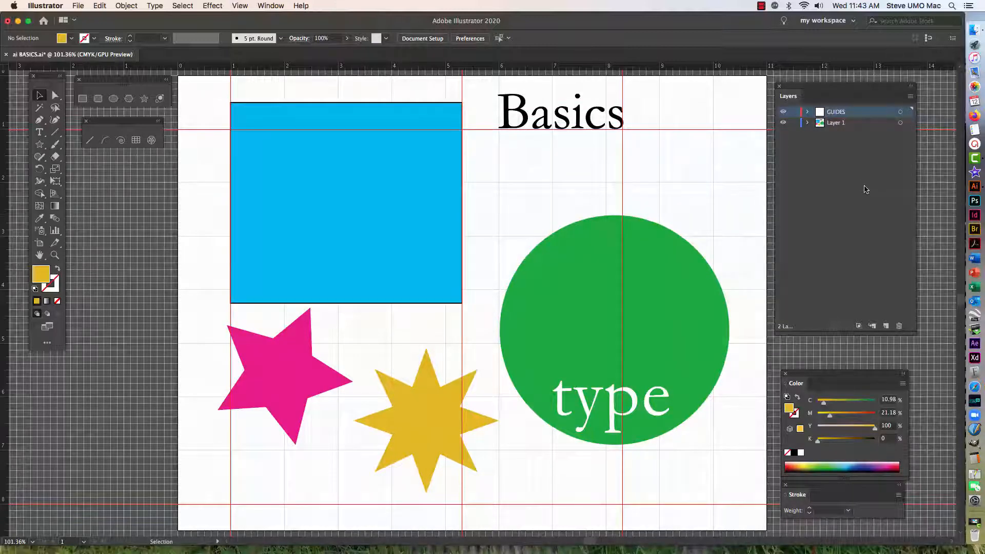
# Step: Lock the GUIDES layer and add a new layer named STARS above it
pyautogui.click(794, 113)
pyautogui.click(885, 326)
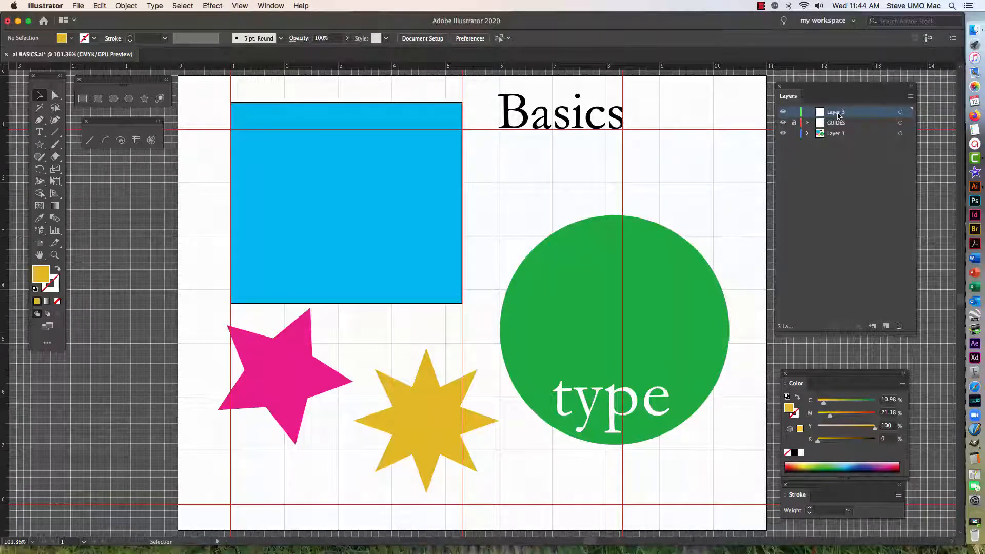
pyautogui.doubleClick(838, 112)
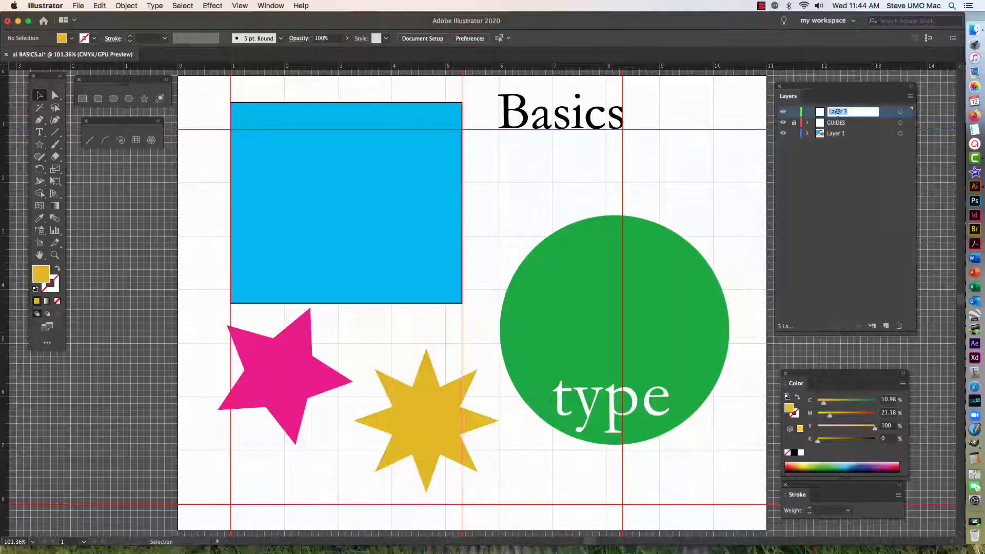
pyautogui.write('STARS')
pyautogui.press('Return')
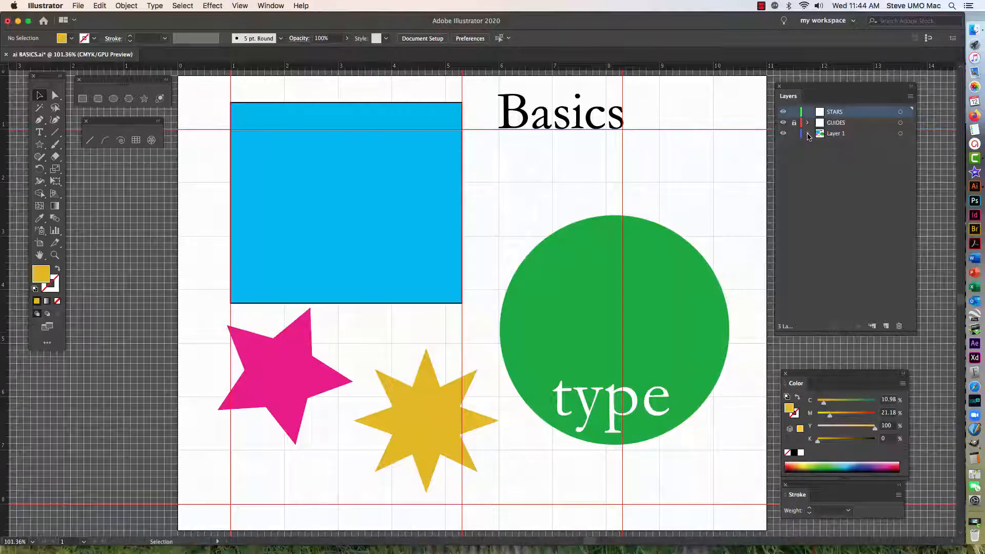
# Step: Move the yellow eight-pointed star and the magenta star from Layer 1 to the STARS layer
pyautogui.click(807, 134)
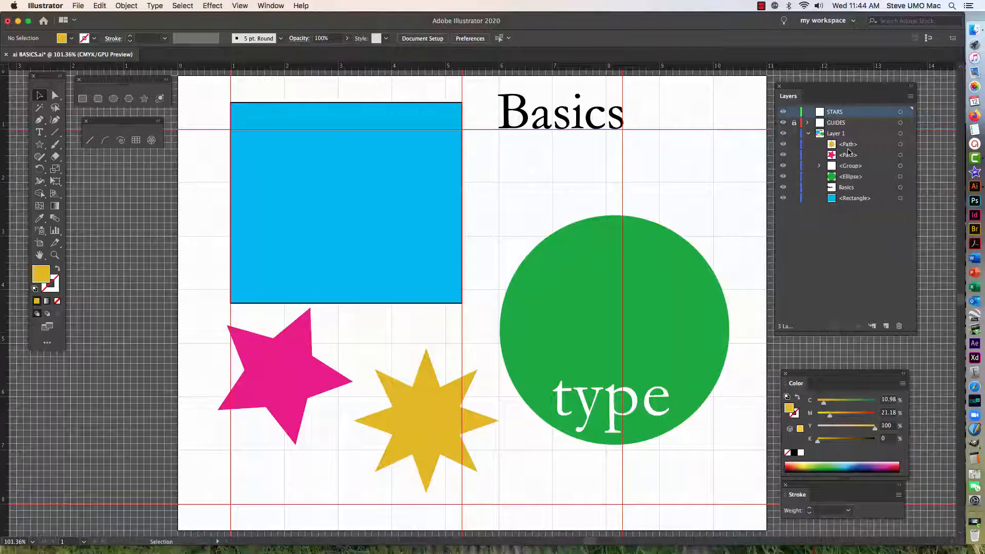
pyautogui.click(901, 145)
pyautogui.moveTo(907, 144); pyautogui.dragTo(909, 111)
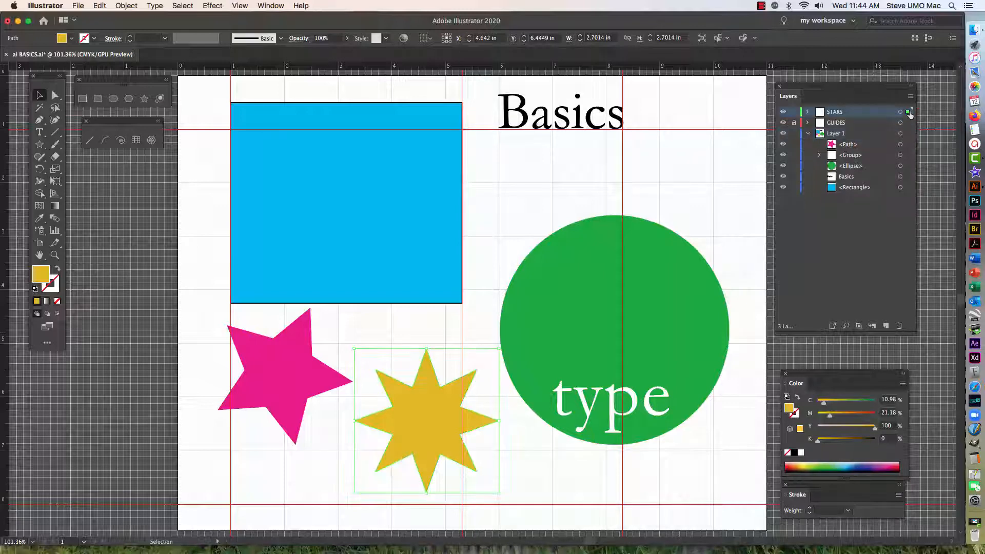
pyautogui.click(901, 145)
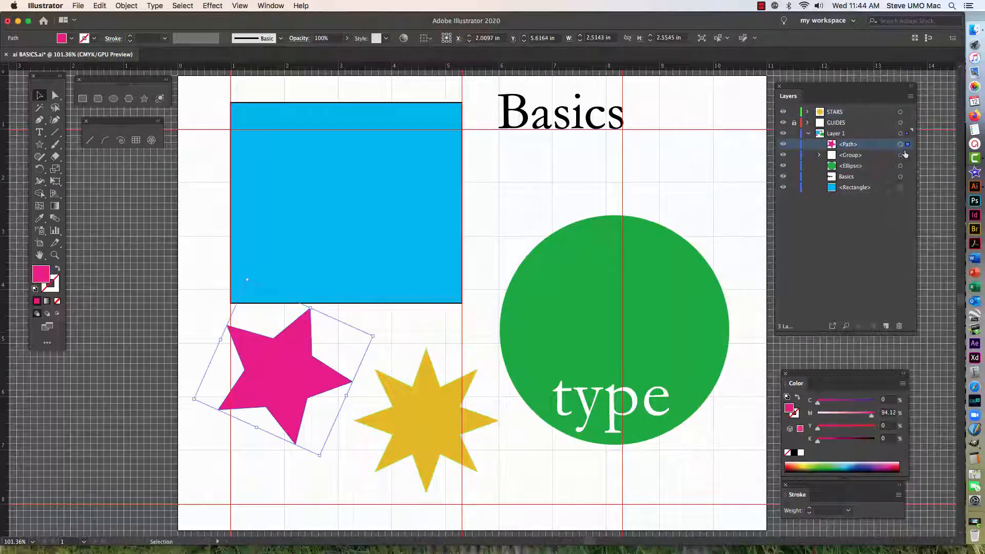
pyautogui.moveTo(907, 145); pyautogui.dragTo(910, 112)
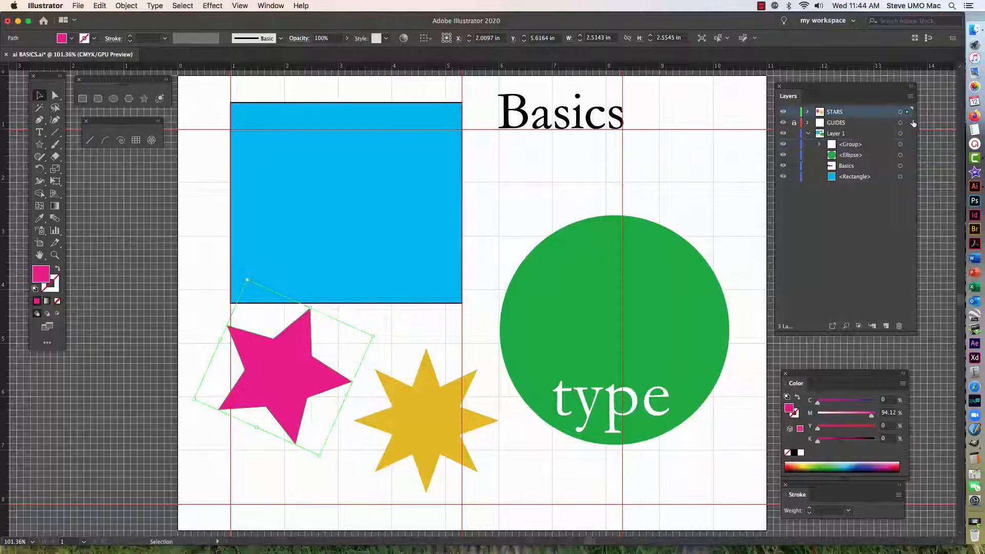
pyautogui.click(809, 134)
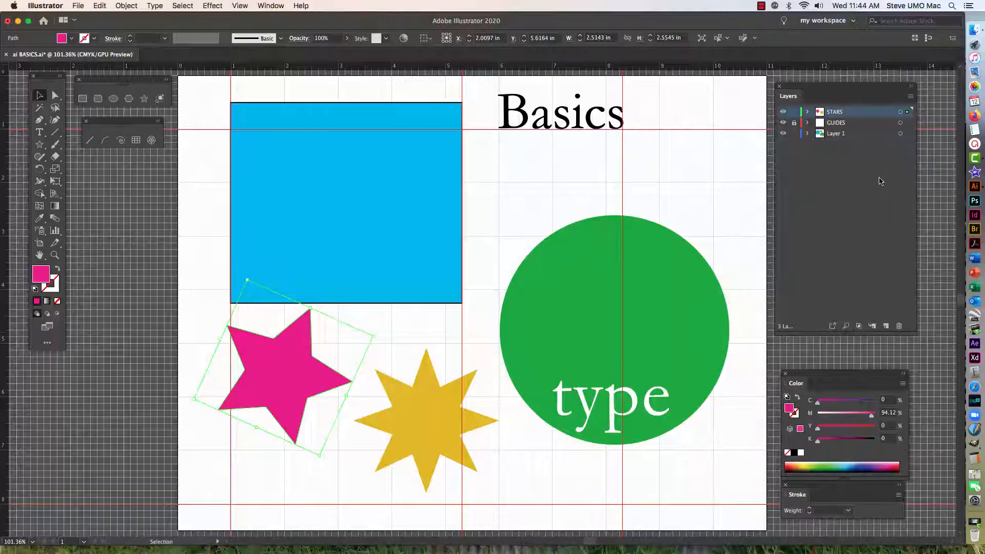
# Step: Check the STARS layer by hiding and showing it and selecting its contents, and lock the layer
pyautogui.click(783, 113)
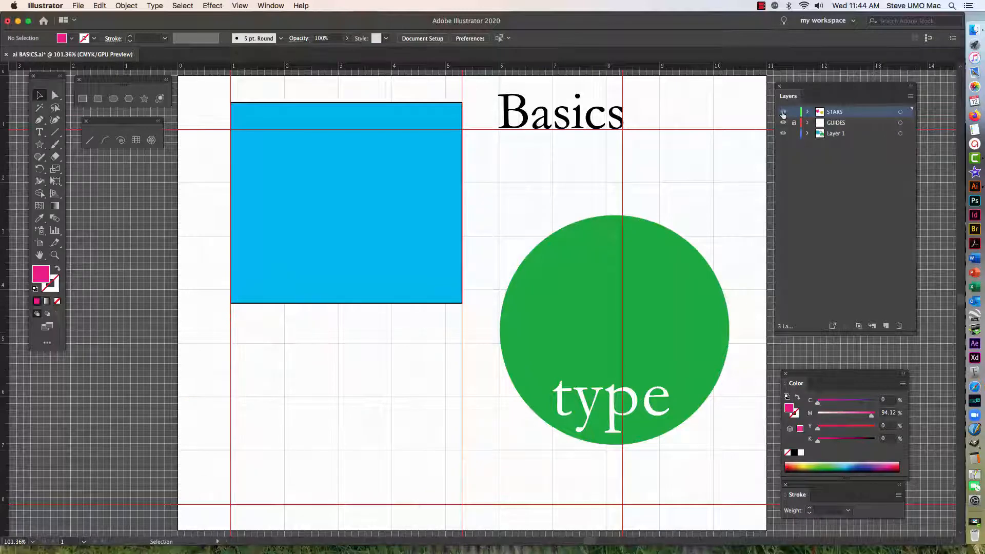
pyautogui.click(783, 113)
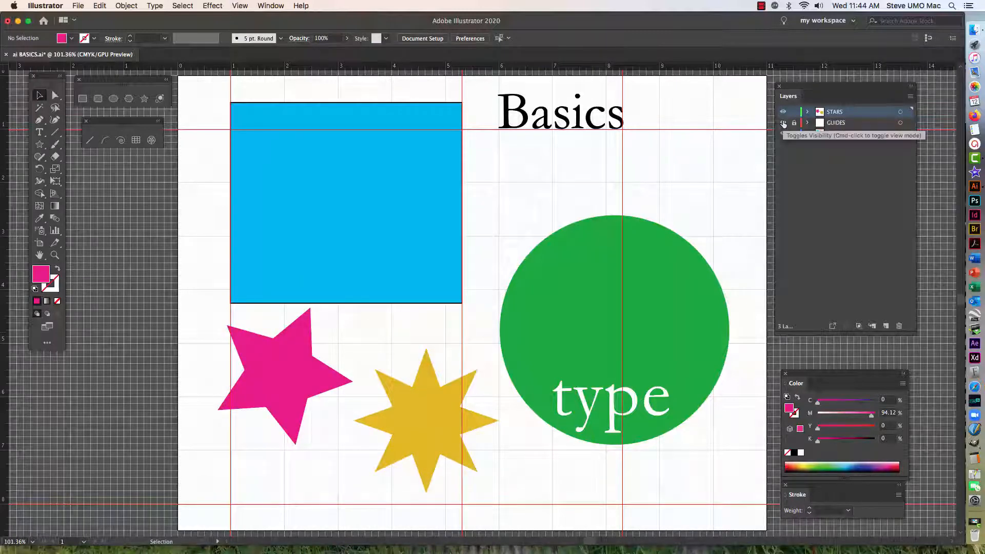
pyautogui.click(900, 113)
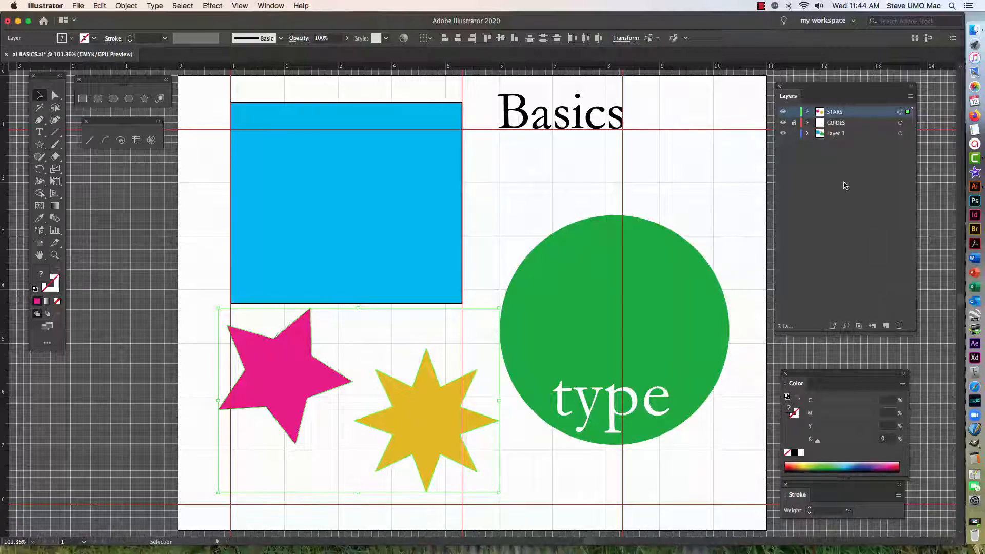
pyautogui.click(793, 112)
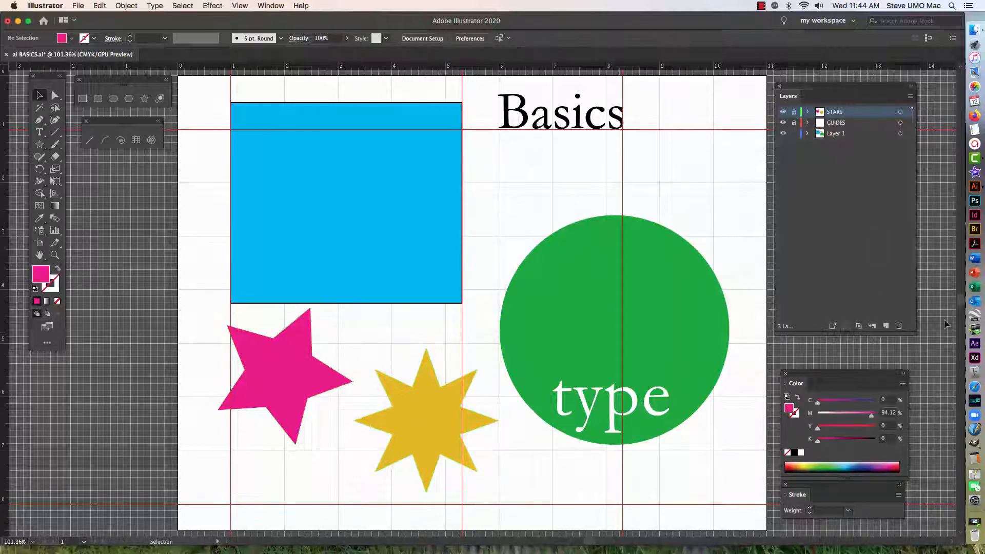
# Step: Add a new layer above STARS and name it GREEN CIRCLE
pyautogui.click(886, 326)
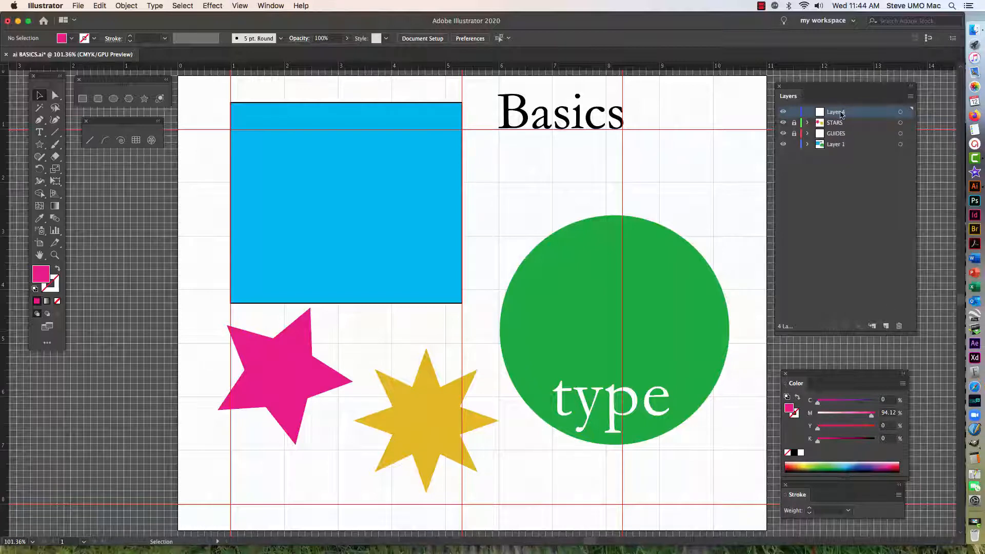
pyautogui.doubleClick(841, 114)
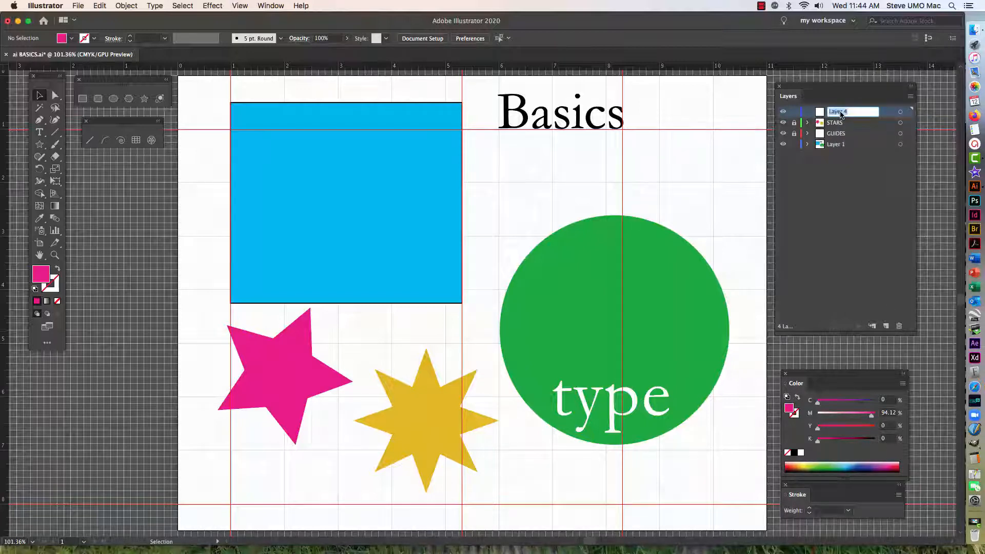
pyautogui.write('GREEN CIRCLE')
pyautogui.press('Return')
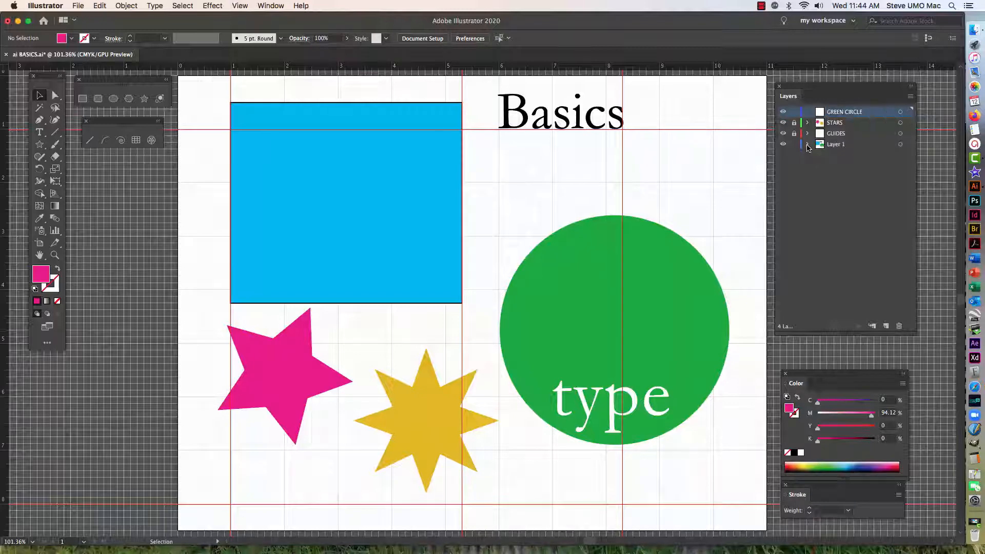
# Step: Move the green ellipse from Layer 1 to the GREEN CIRCLE layer and check it by hiding and showing that layer
pyautogui.click(807, 146)
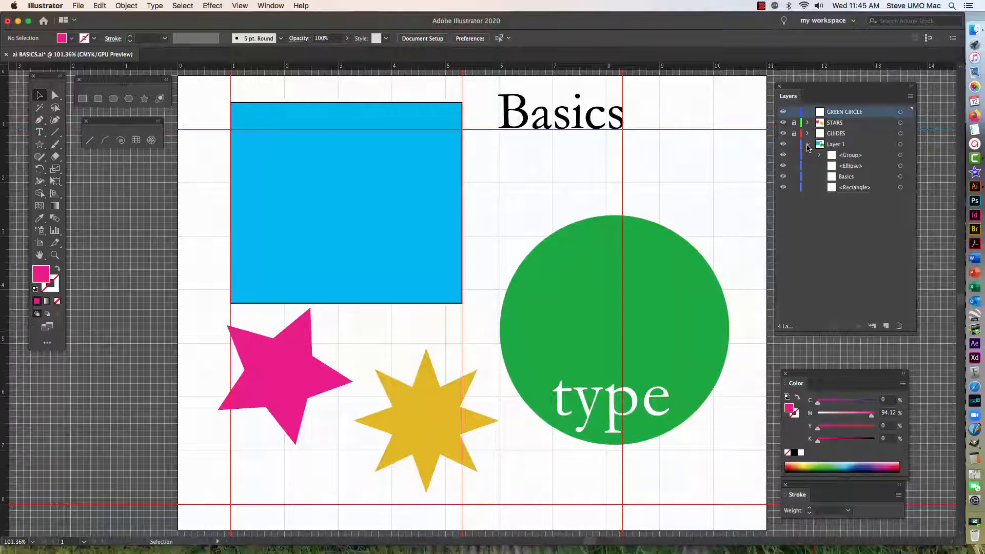
pyautogui.click(900, 167)
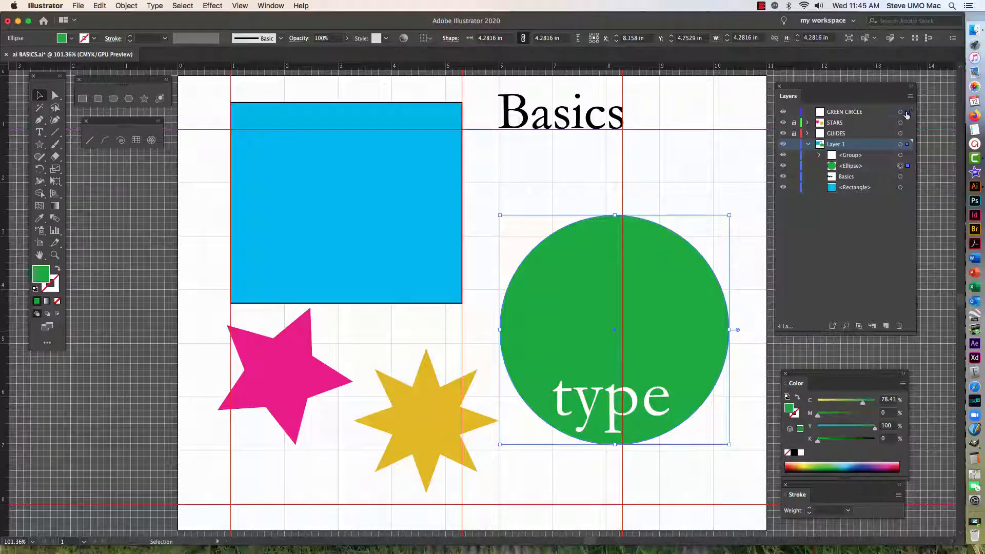
pyautogui.moveTo(906, 115); pyautogui.dragTo(907, 114)
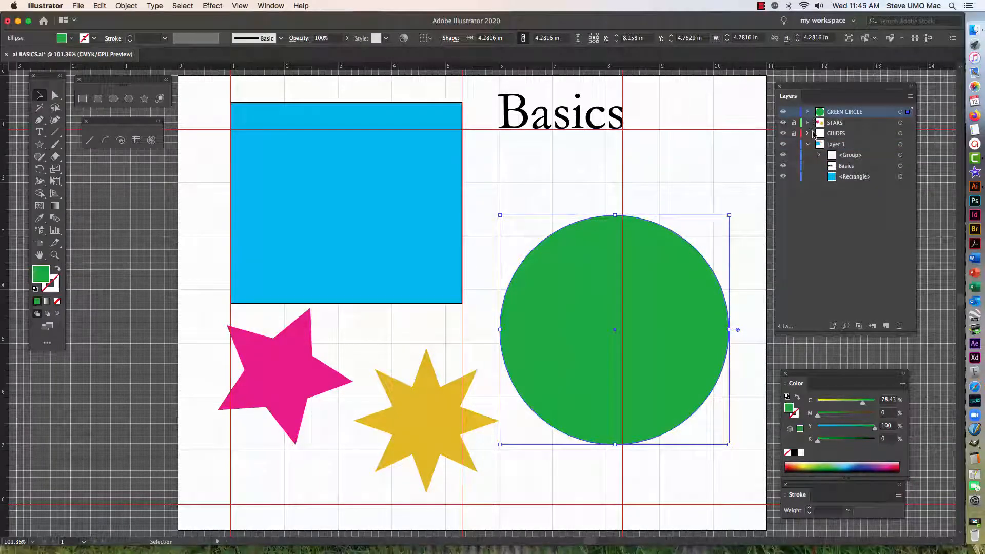
pyautogui.click(807, 145)
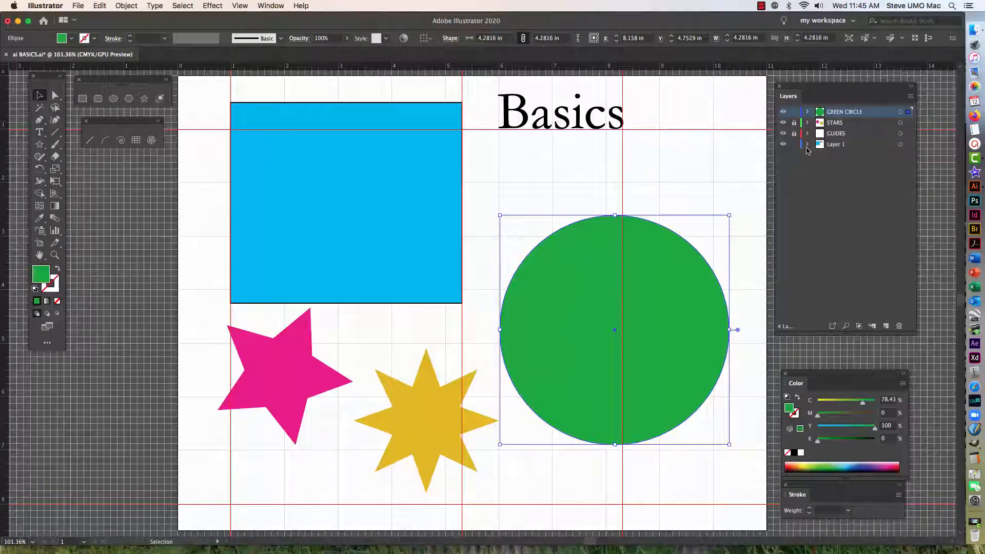
pyautogui.click(738, 172)
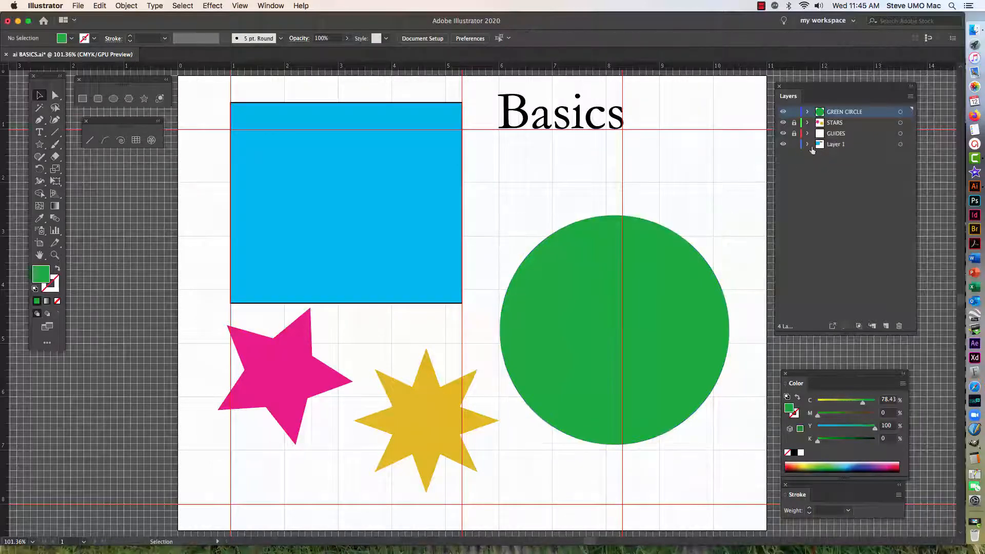
pyautogui.click(783, 111)
pyautogui.click(783, 111)
# Step: Shorten the Layers panel so it just fits its list of layers
pyautogui.click(910, 97)
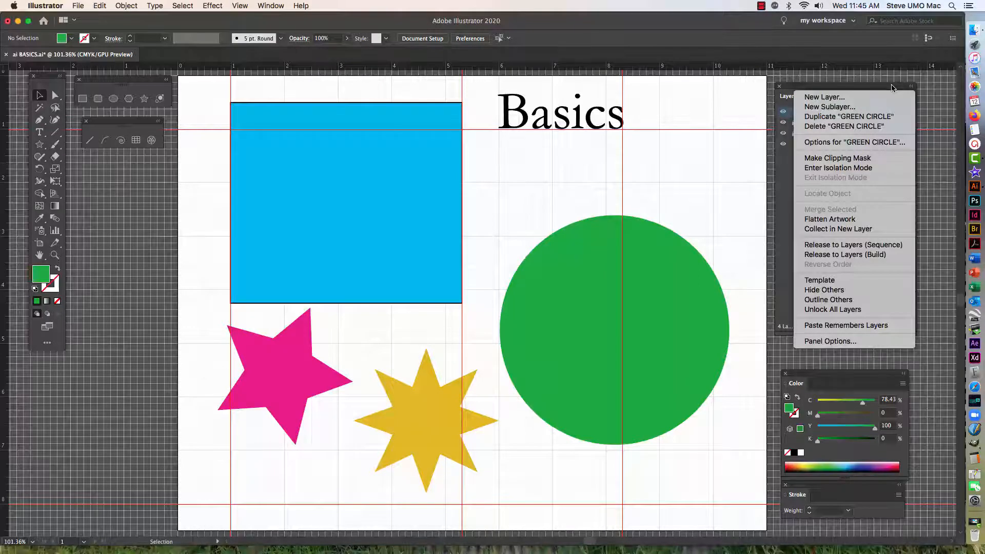
pyautogui.click(895, 87)
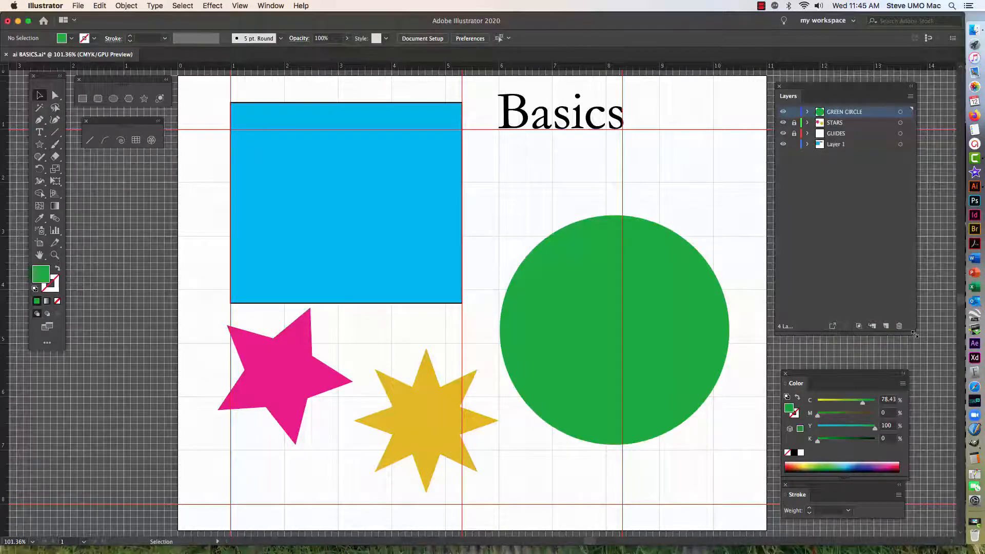
pyautogui.moveTo(914, 333); pyautogui.dragTo(914, 179)
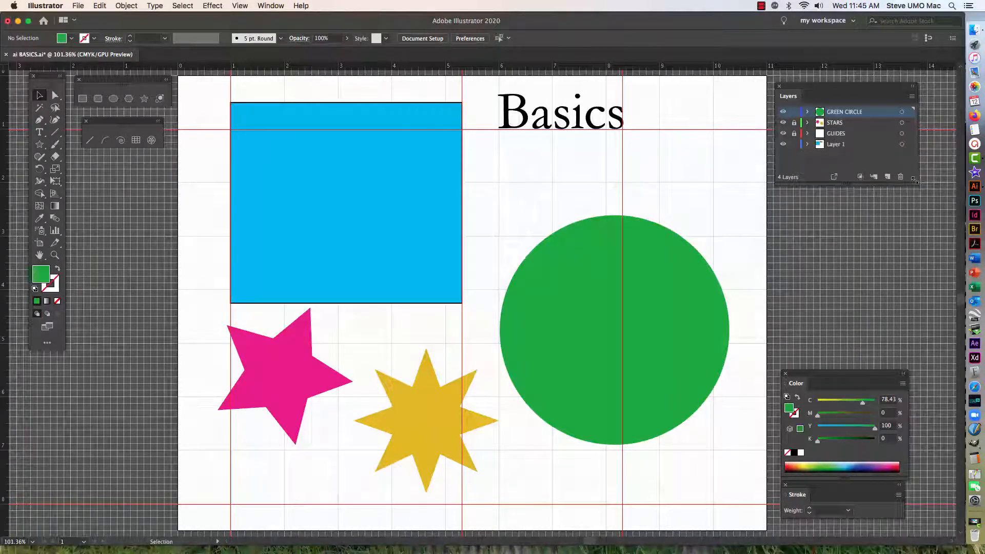